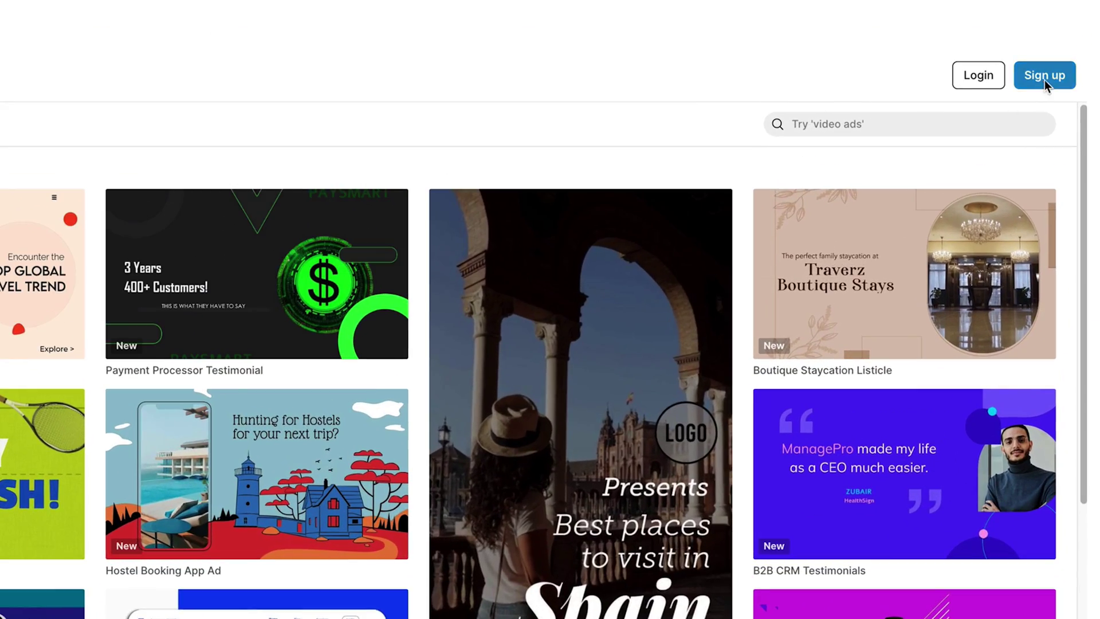
# Start a free account, then begin a computer media upload and cancel the file picker
pyautogui.click(1079, 40)
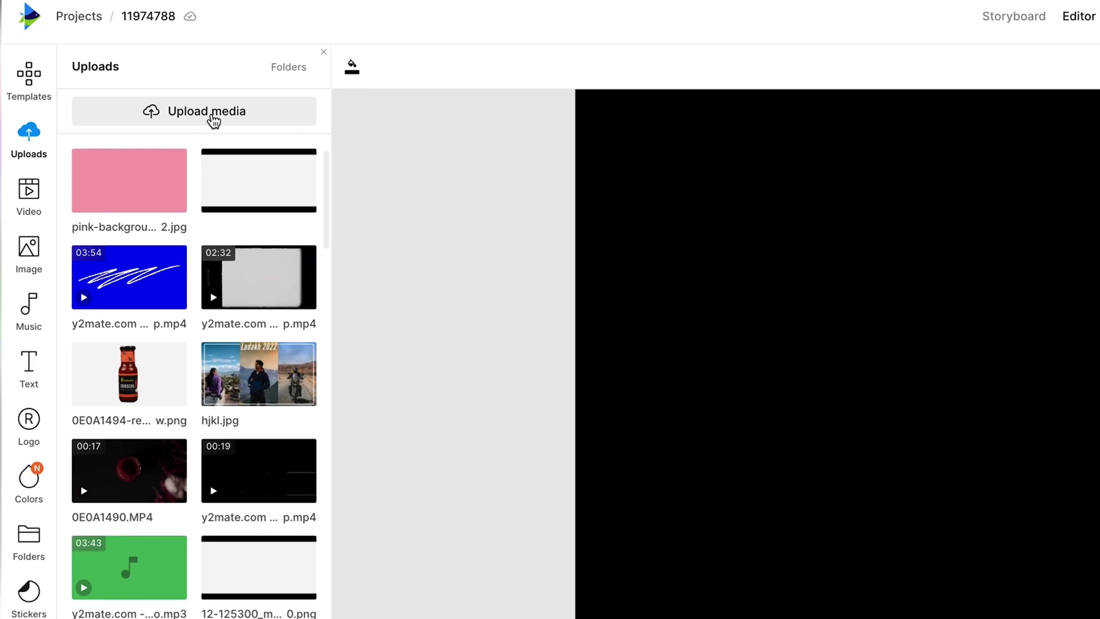
pyautogui.click(102, 82)
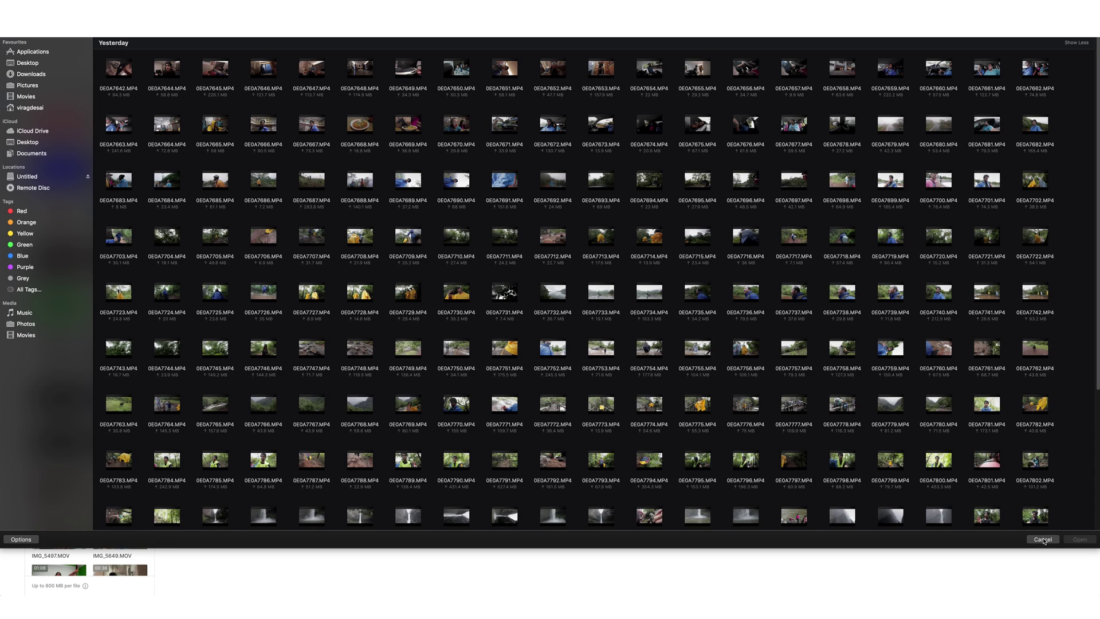
pyautogui.click(1043, 539)
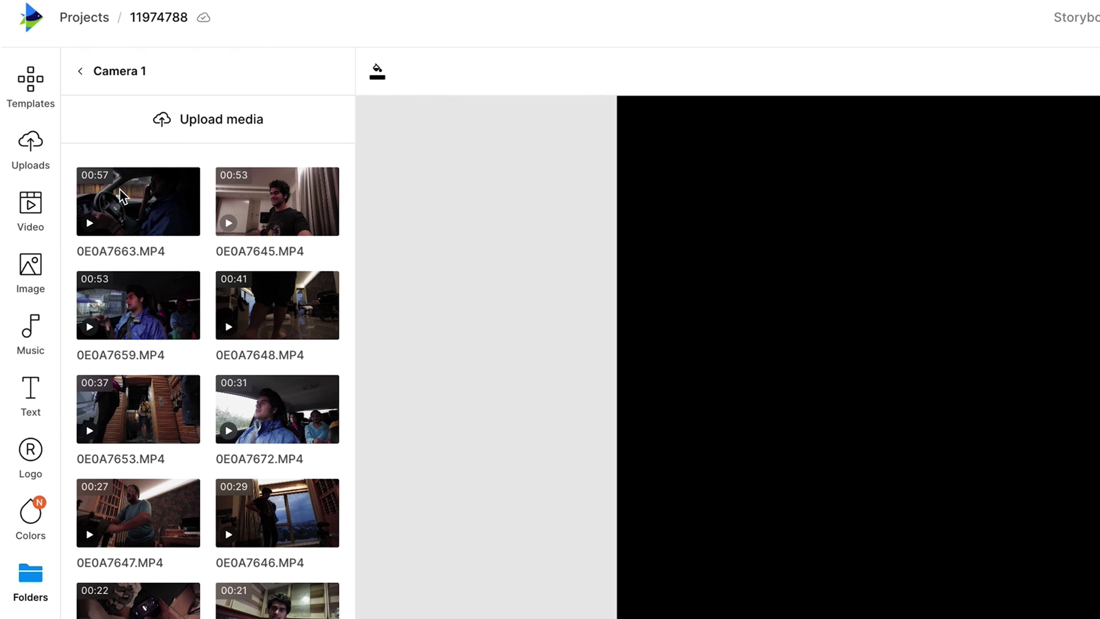
# Trim both ends of 0E0A7663.MP4 to about 49 seconds and add it to the timeline
pyautogui.click(125, 202)
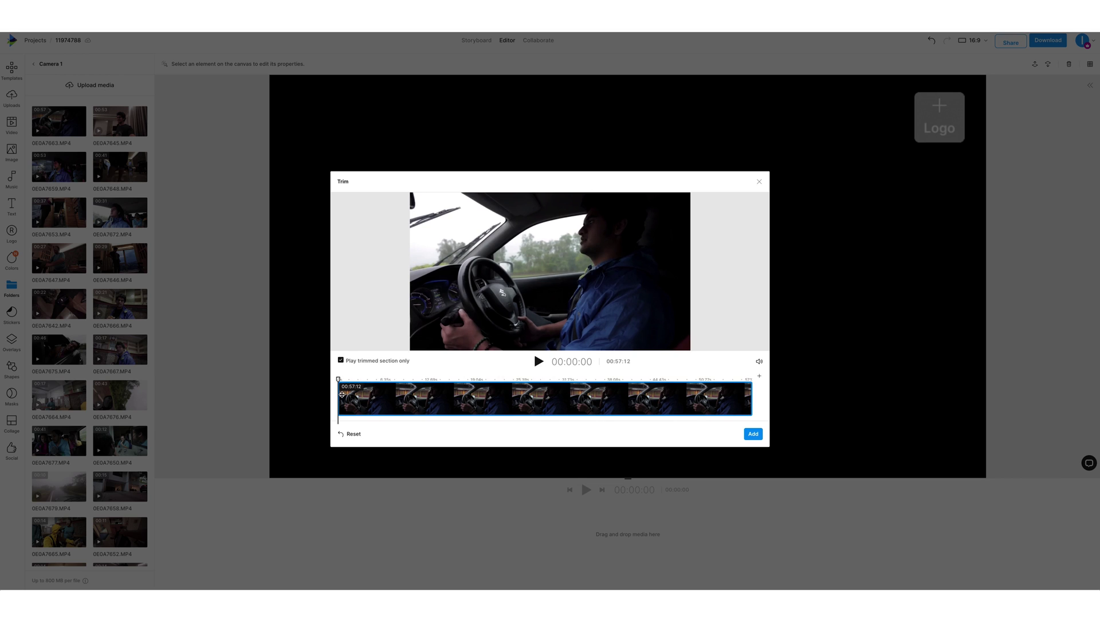
pyautogui.moveTo(342, 395); pyautogui.dragTo(354, 396)
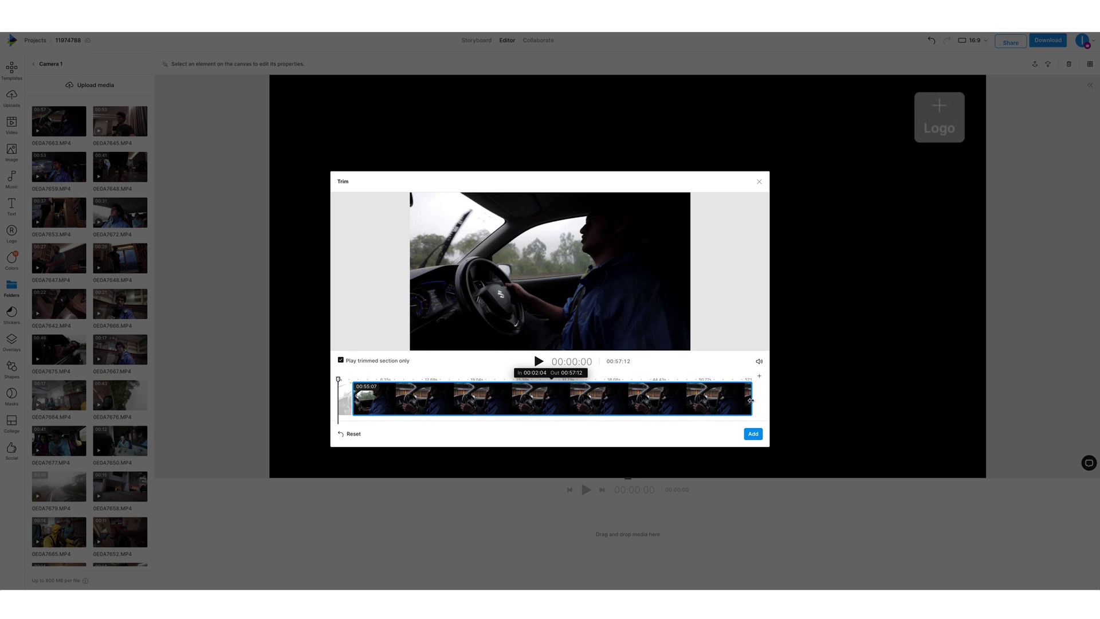
pyautogui.moveTo(717, 398); pyautogui.dragTo(714, 398)
pyautogui.click(753, 434)
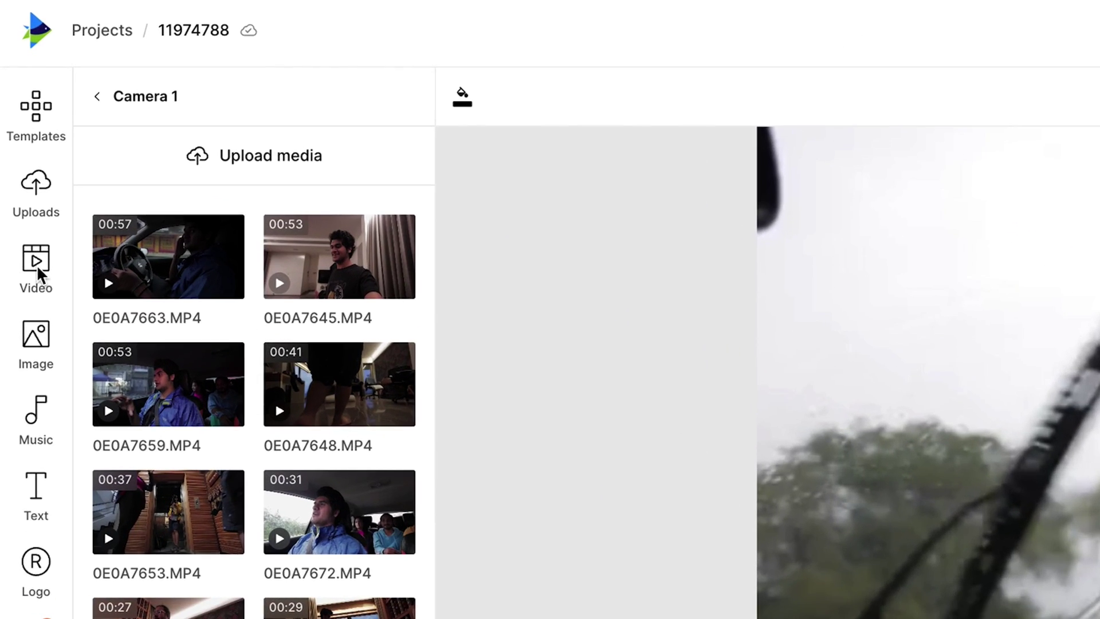
# Browse the stock video library, scrolling down through the available clips
pyautogui.click(38, 267)
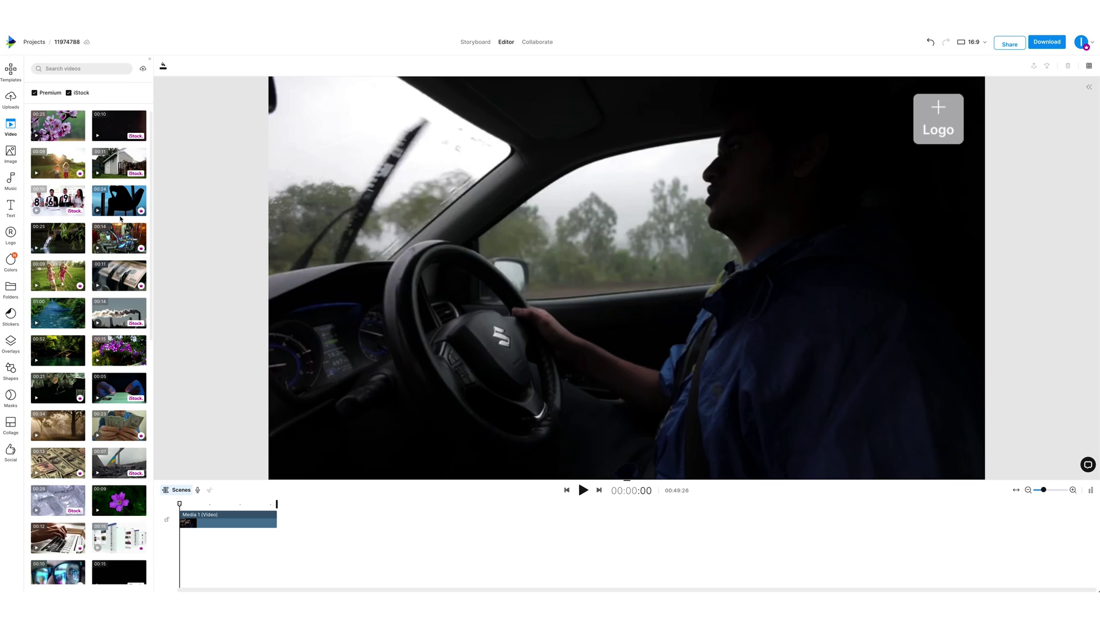
pyautogui.scroll(-3, 121, 218)
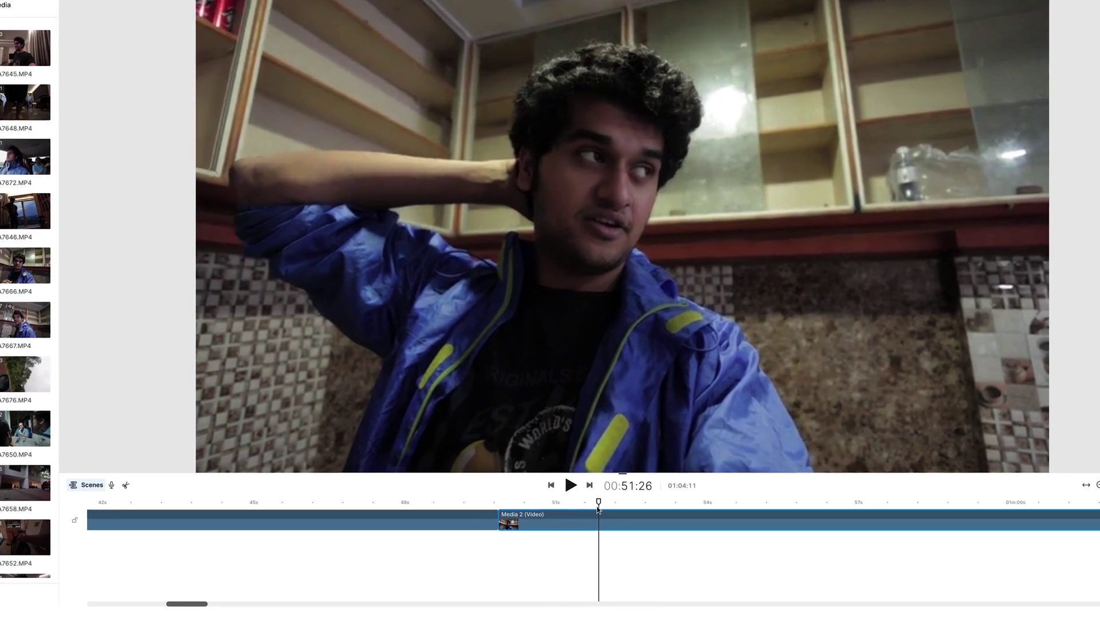
# Split the kitchen clip at about 00:51:28 and 00:52:17 and delete the piece between
pyautogui.moveTo(598, 509); pyautogui.dragTo(600, 511)
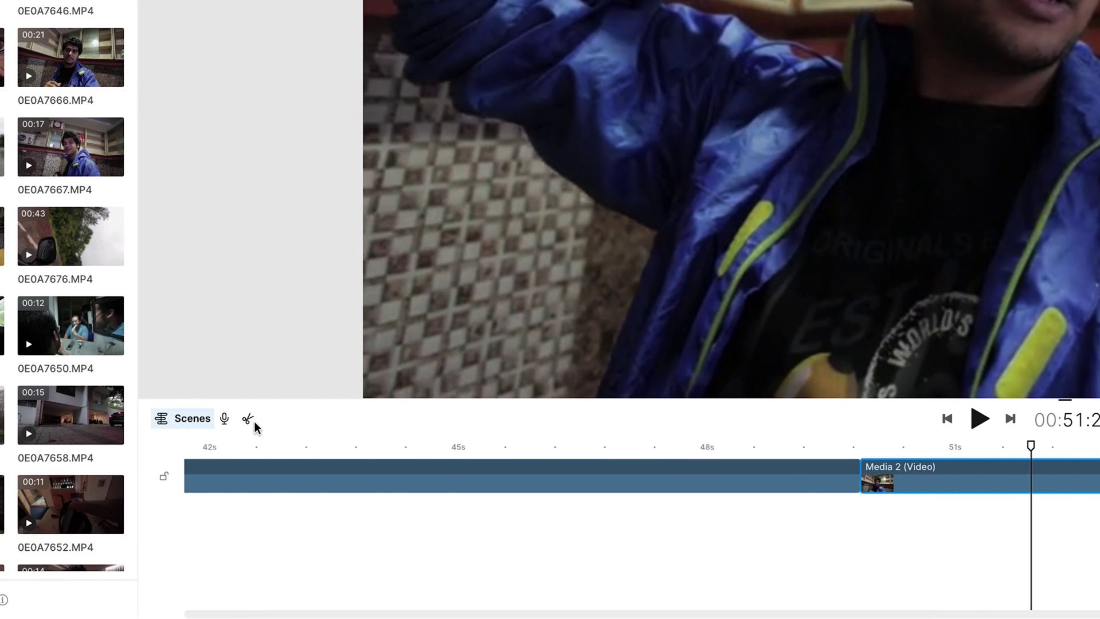
pyautogui.click(249, 420)
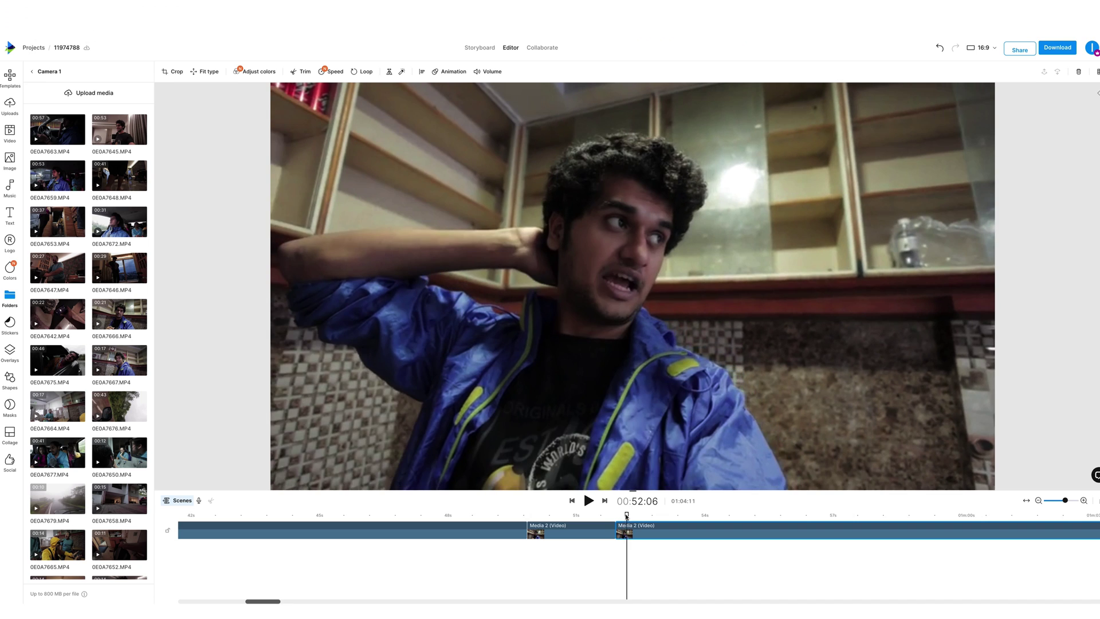
pyautogui.moveTo(626, 516); pyautogui.dragTo(642, 517)
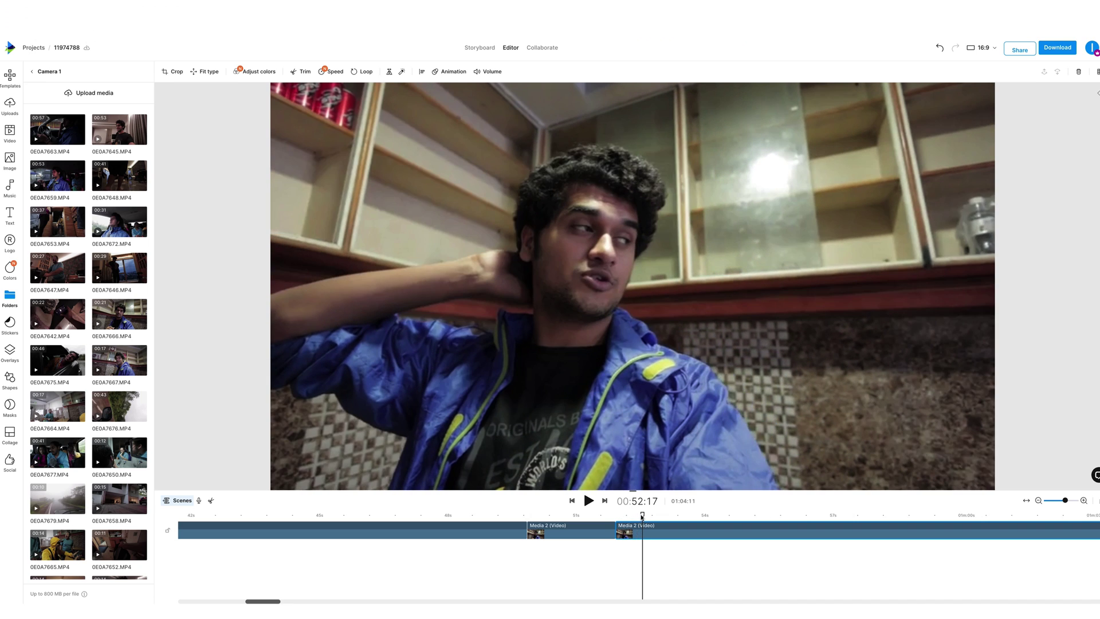
pyautogui.click(211, 500)
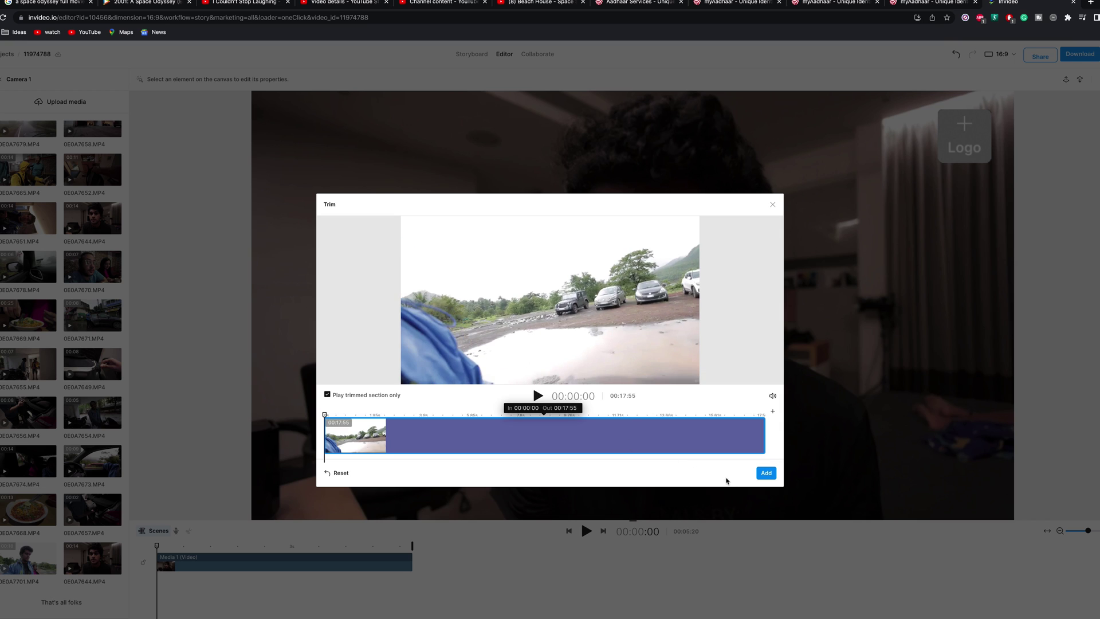
# Add the trimmed outdoor clip right after the first clip and nudge the 'coming up next' text
pyautogui.click(766, 473)
pyautogui.moveTo(185, 587); pyautogui.dragTo(452, 571)
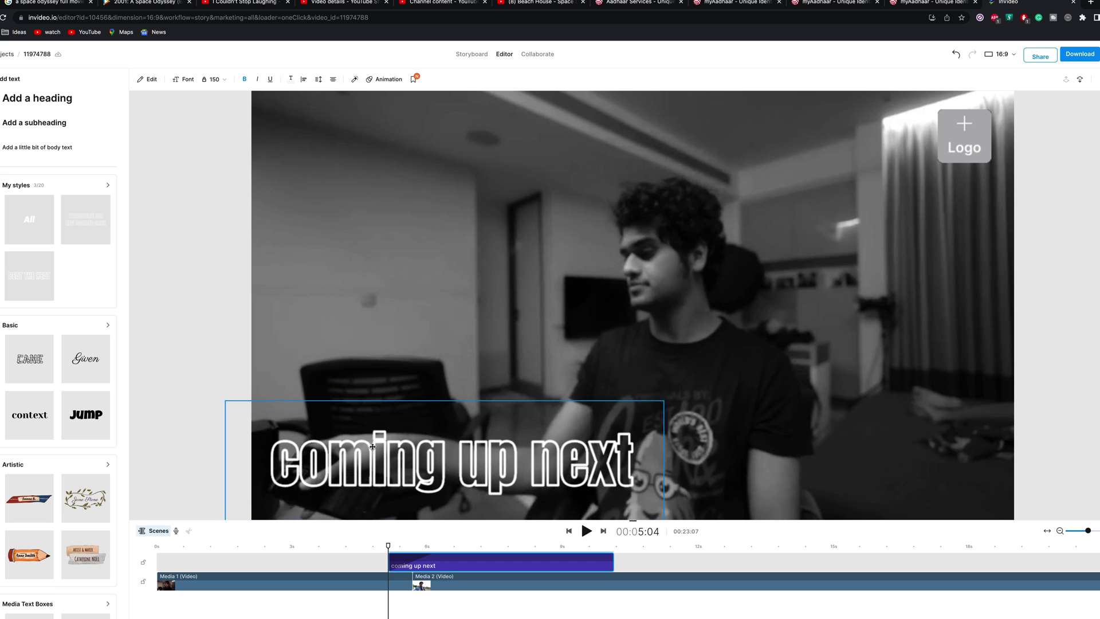
pyautogui.moveTo(373, 447); pyautogui.dragTo(372, 448)
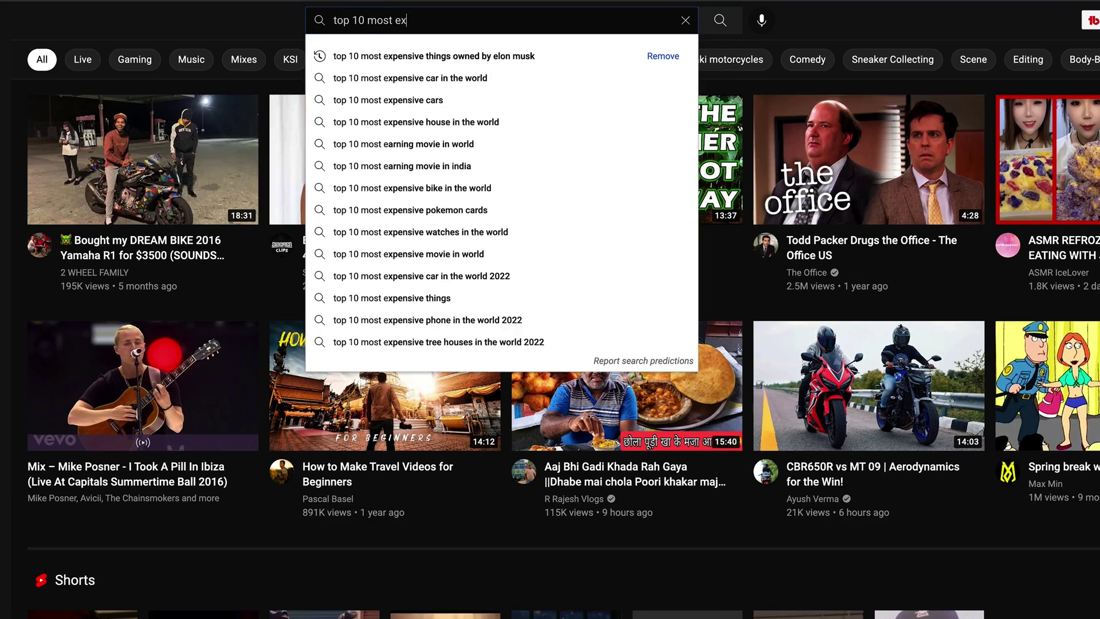
# Search YouTube for the most expensive things owned by Elon Musk
pyautogui.write('things ownedby elon musk?')
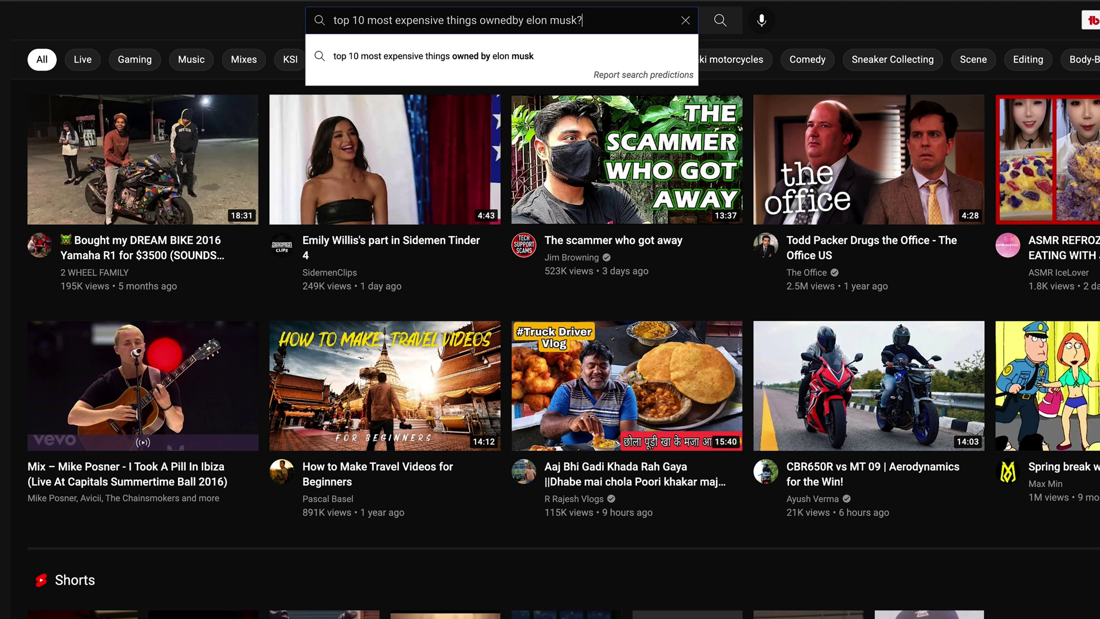
pyautogui.press('Return')
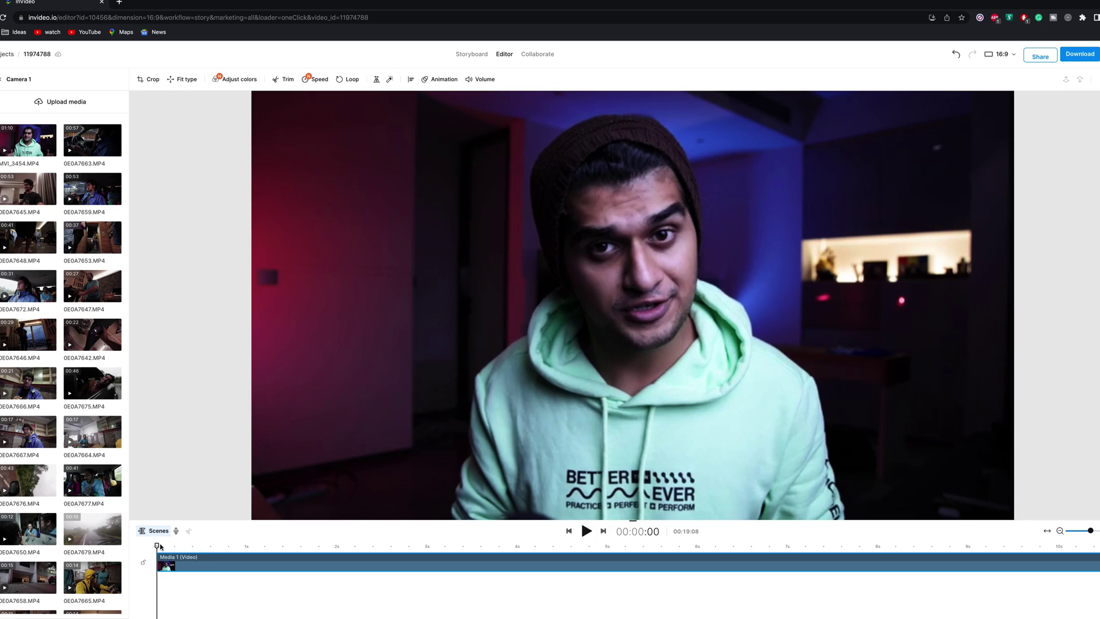
# Cut the 1.7–5.4 s stretch from the talking-head clip and enlarge the video to fill the frame
pyautogui.press('space')
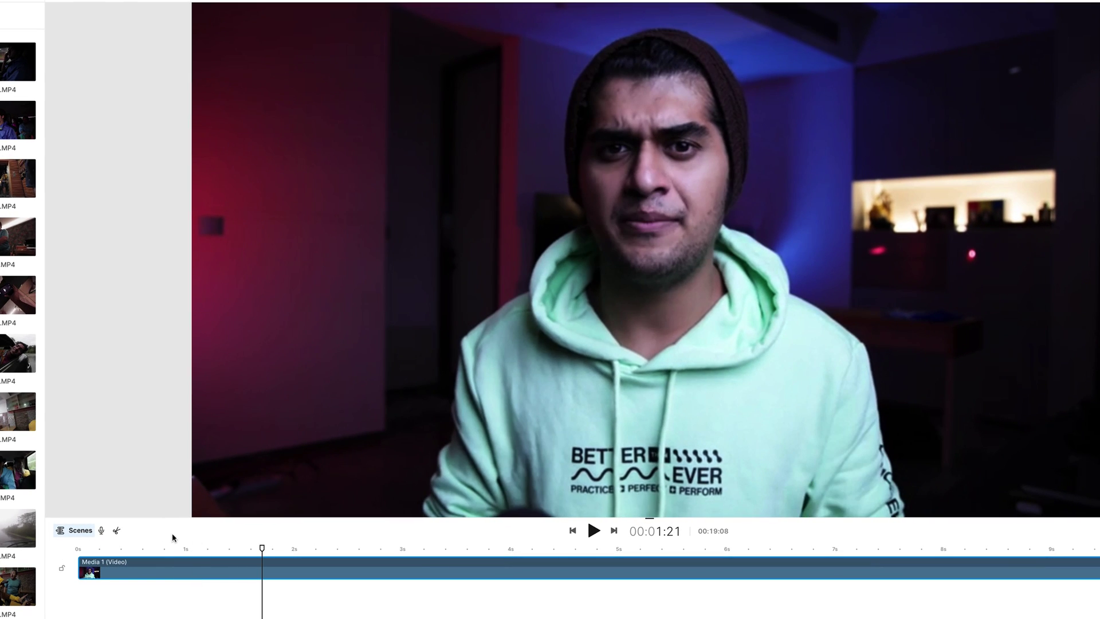
pyautogui.click(116, 530)
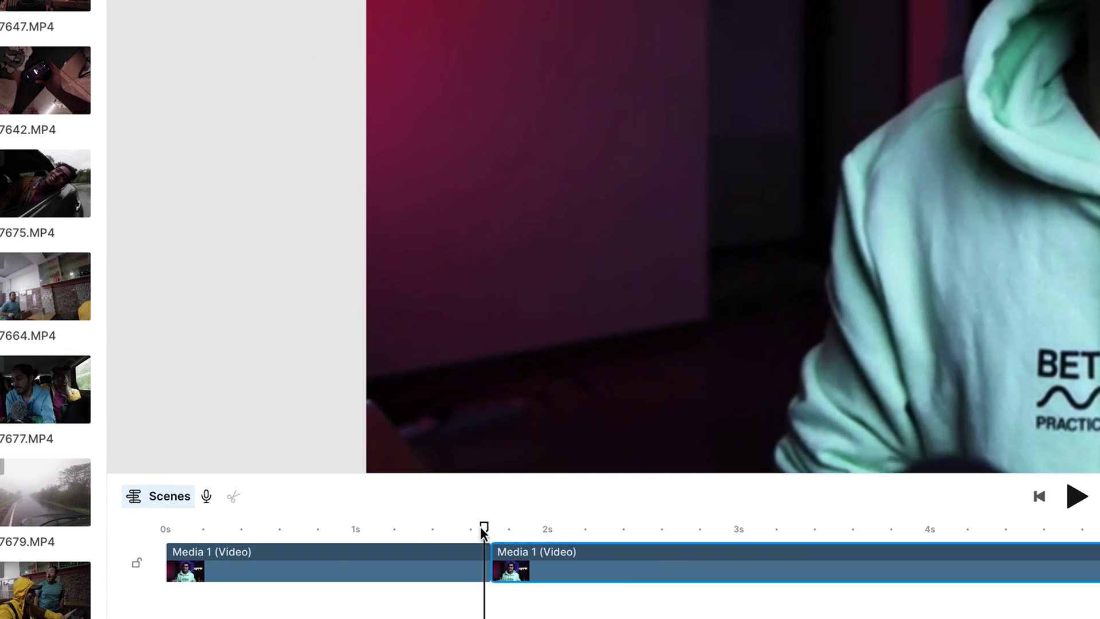
pyautogui.moveTo(480, 526); pyautogui.dragTo(842, 536)
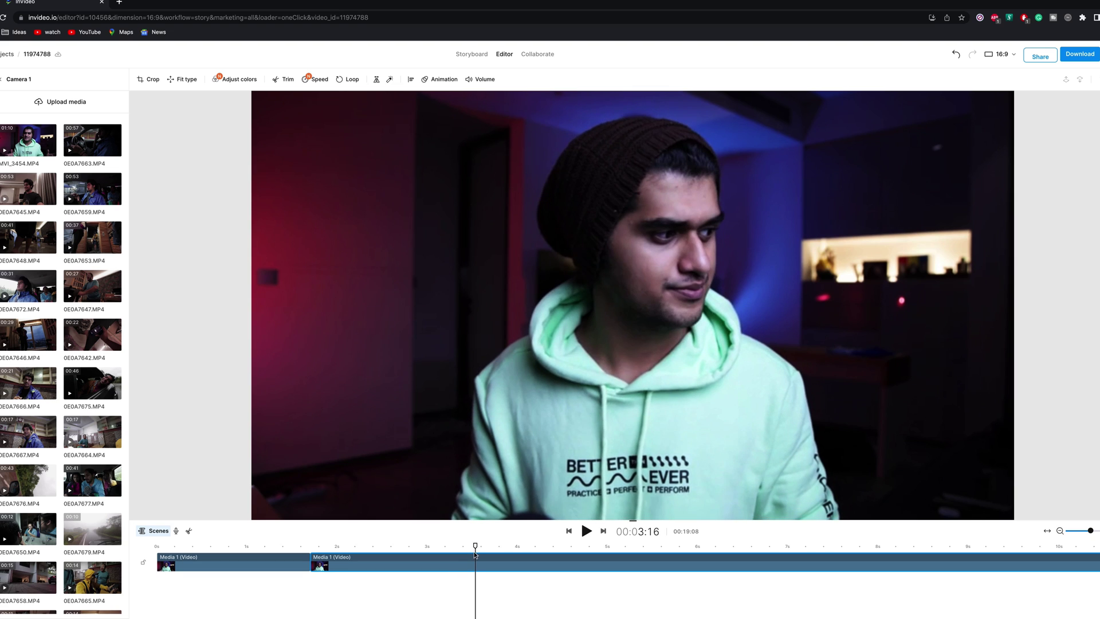
pyautogui.moveTo(475, 554); pyautogui.dragTo(564, 560)
pyautogui.moveTo(633, 562)
pyautogui.mouseDown()
pyautogui.moveTo(658, 562)
pyautogui.moveTo(643, 562)
pyautogui.mouseUp()
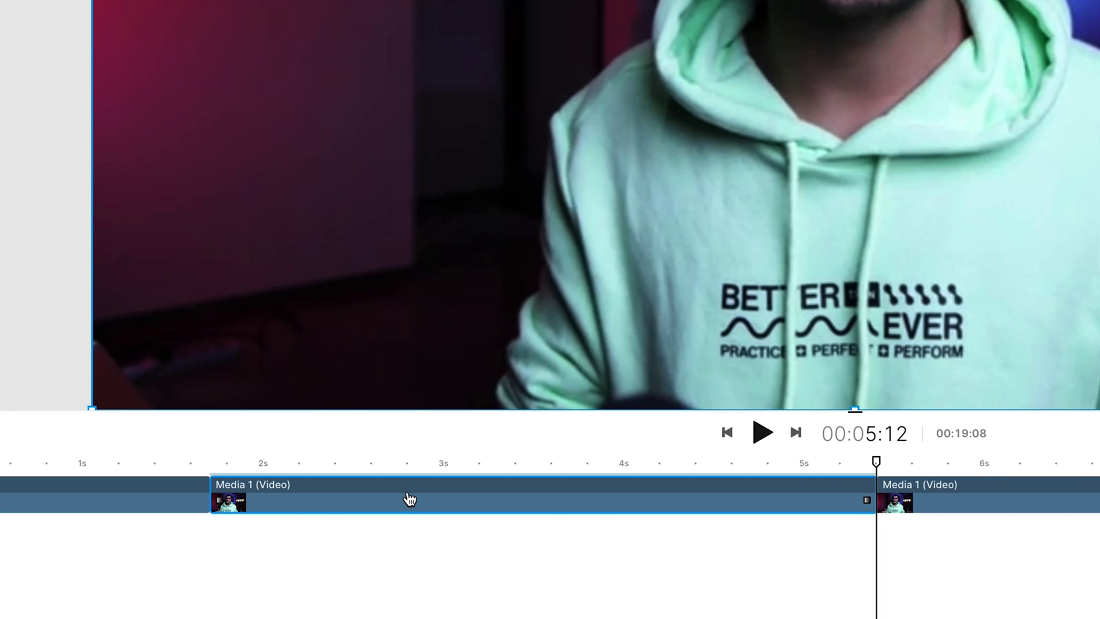
pyautogui.press('Delete')
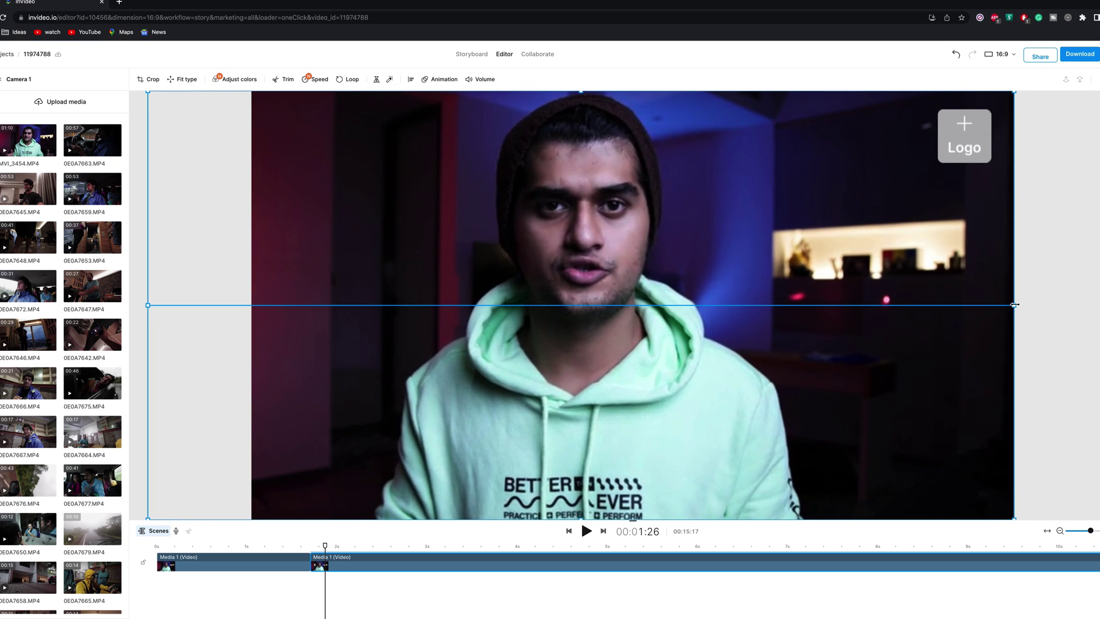
pyautogui.moveTo(1015, 305); pyautogui.dragTo(1082, 309)
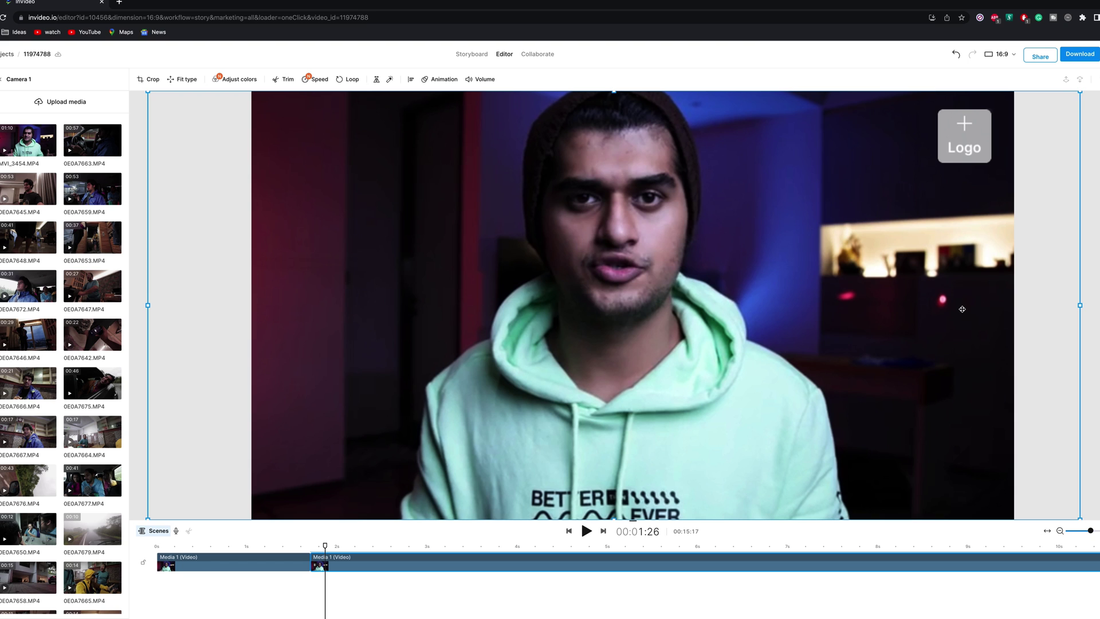
pyautogui.press('space')
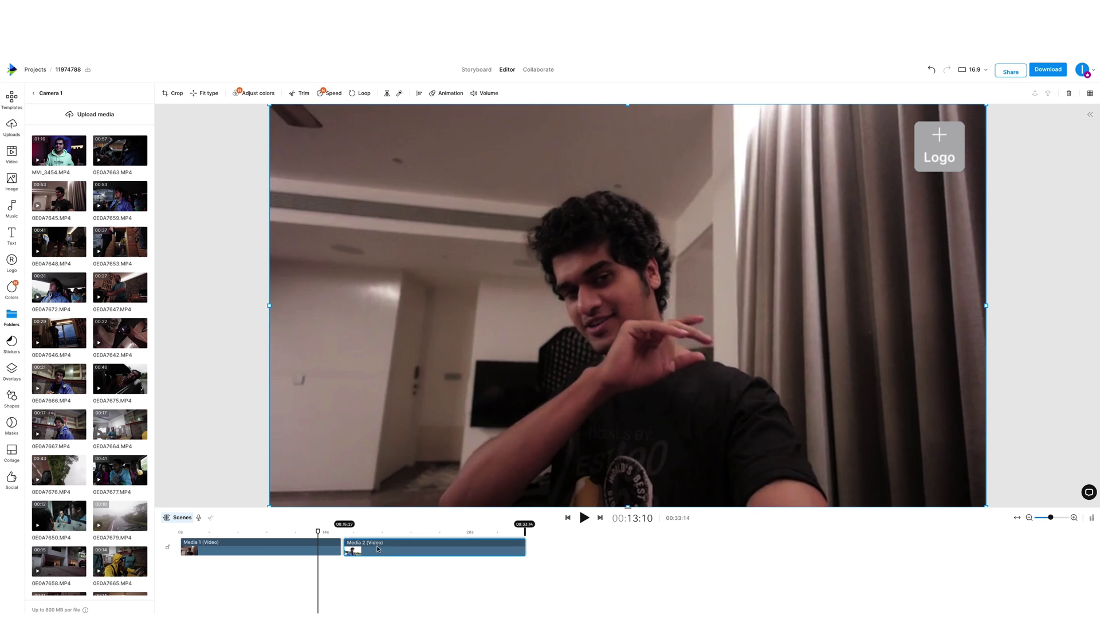
# Move Media 1 down to a lower track and bring up the outdoor clip's Animation settings
pyautogui.moveTo(335, 552)
pyautogui.mouseDown()
pyautogui.moveTo(330, 565)
pyautogui.moveTo(340, 547)
pyautogui.mouseUp()
pyautogui.click(357, 546)
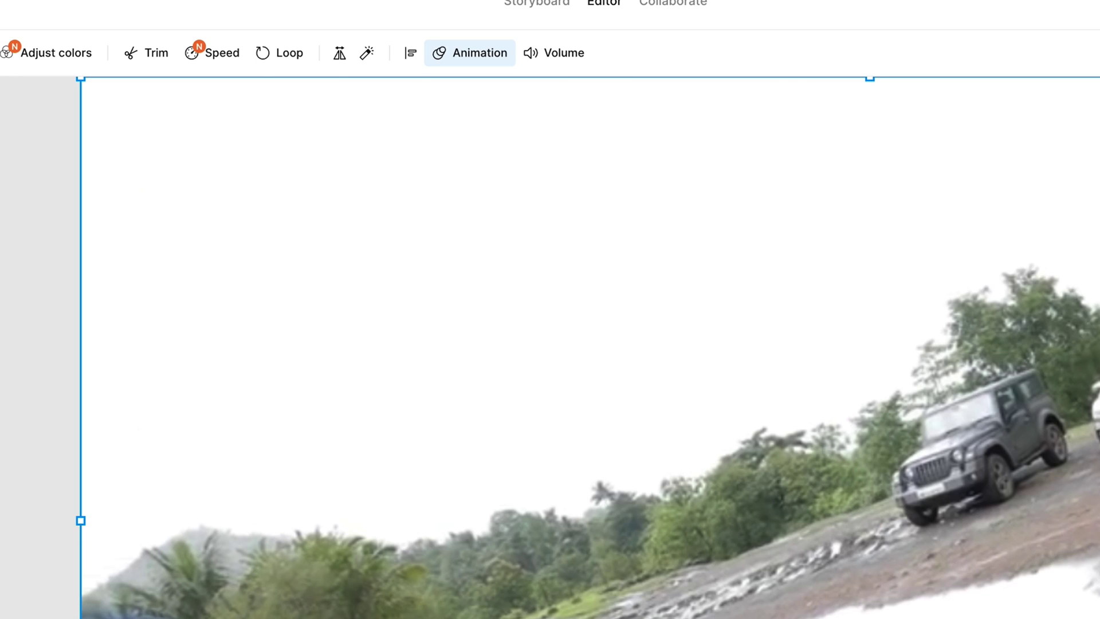
pyautogui.click(470, 53)
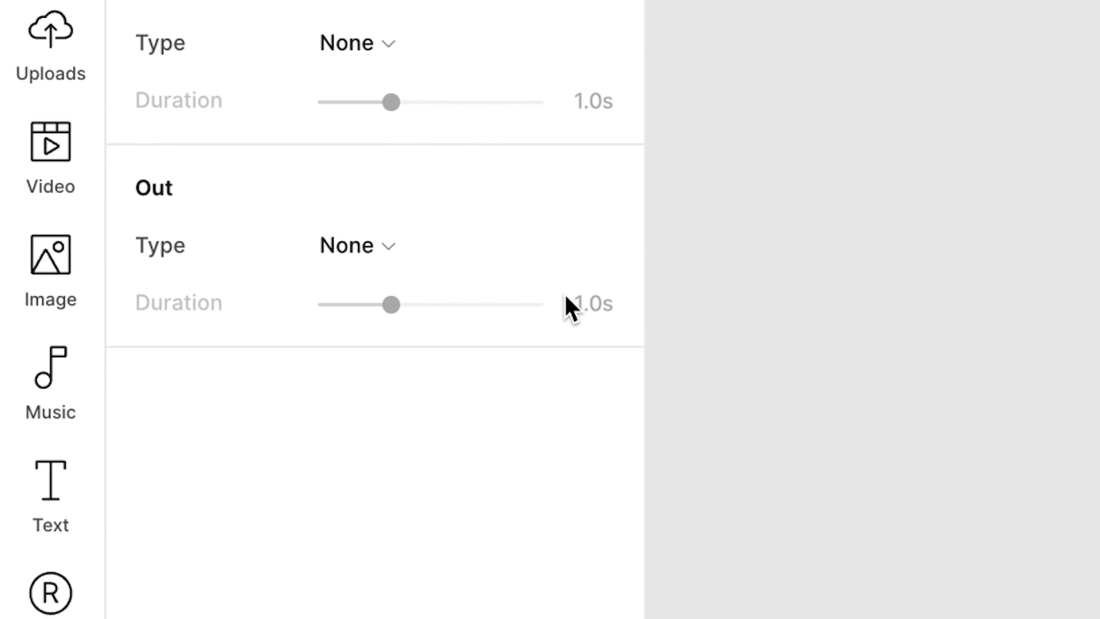
# Set the outdoor clip's In animation to Slide, From left big
pyautogui.click(379, 44)
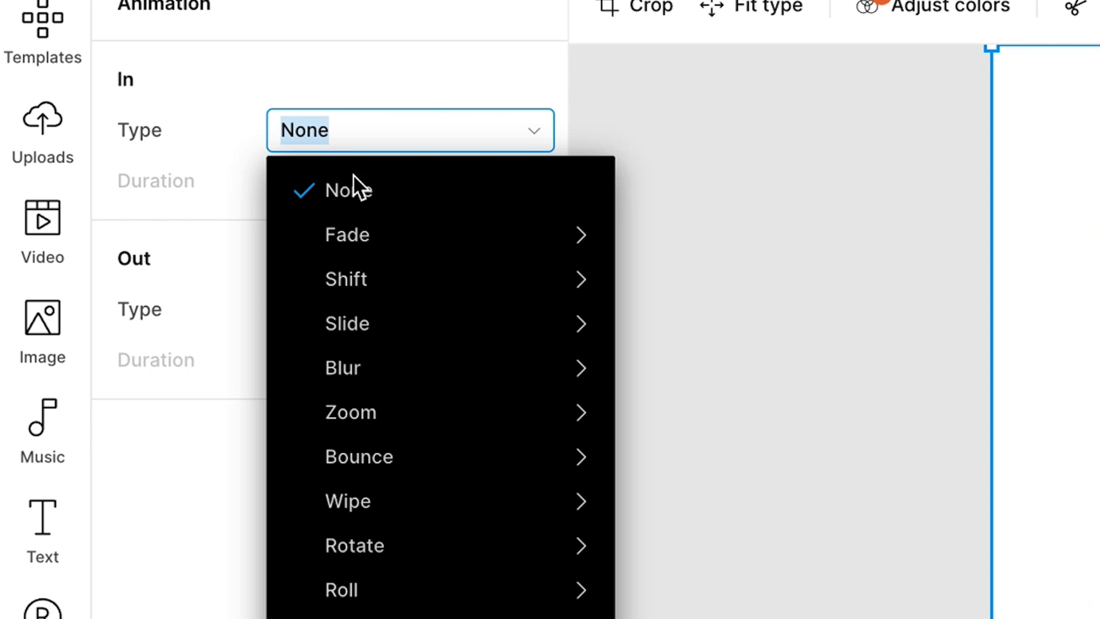
pyautogui.moveTo(206, 189)
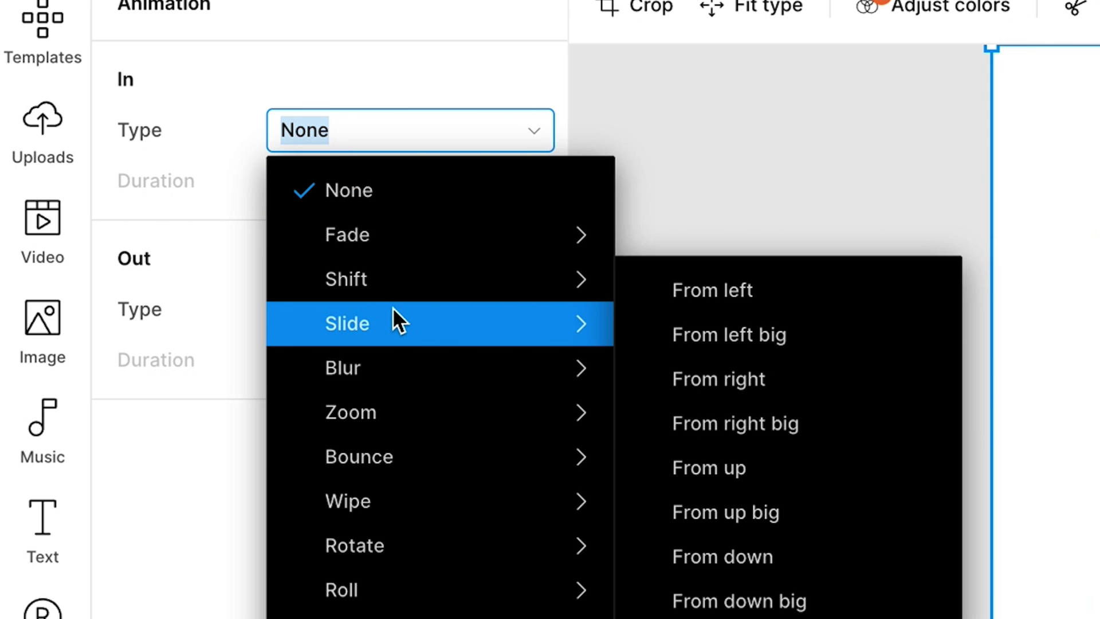
pyautogui.click(750, 349)
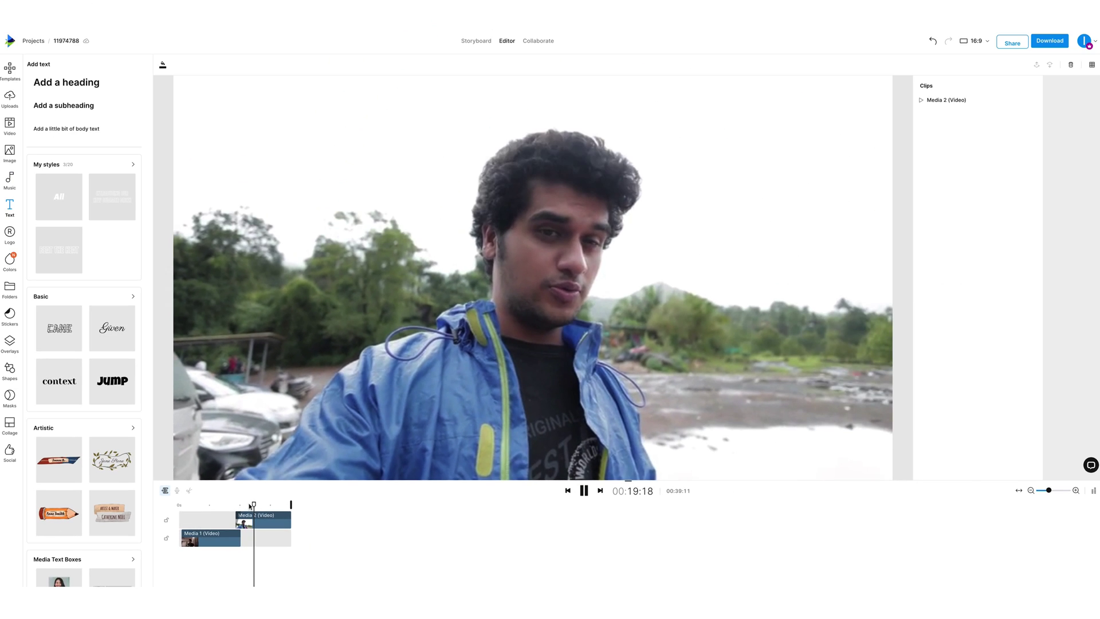
# Stop playback and add a square shape stretched to cover most of the frame
pyautogui.press('space')
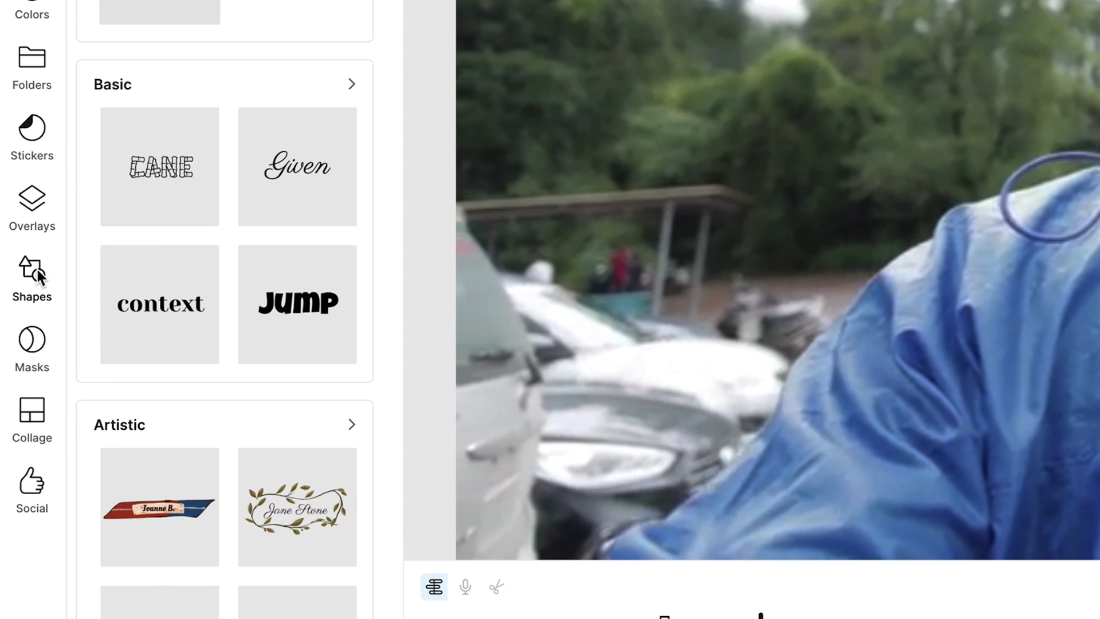
pyautogui.click(9, 369)
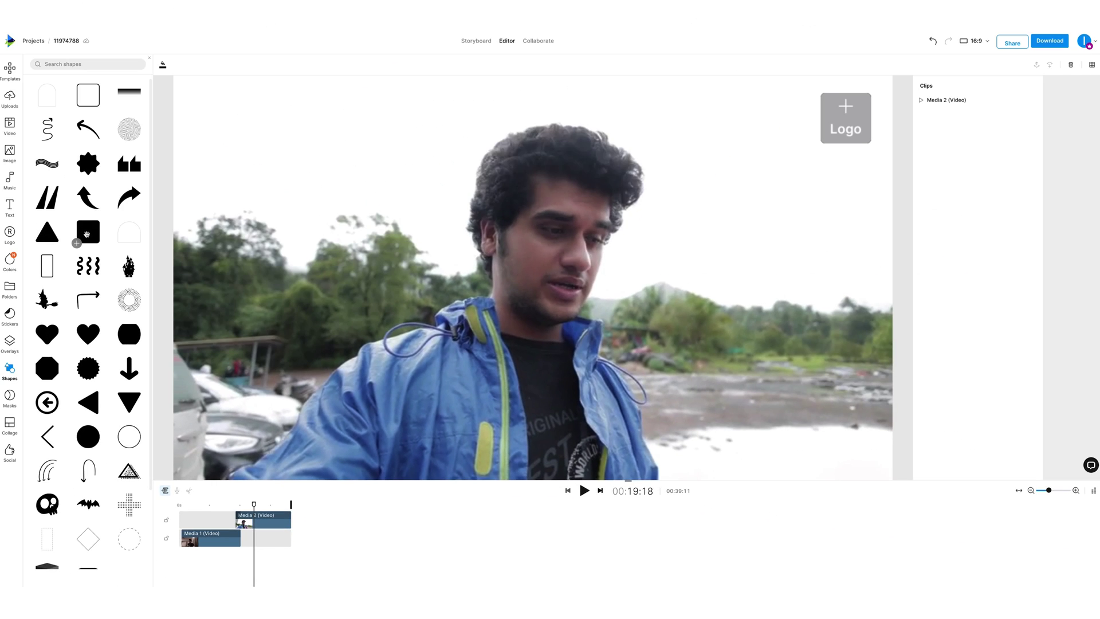
pyautogui.click(84, 250)
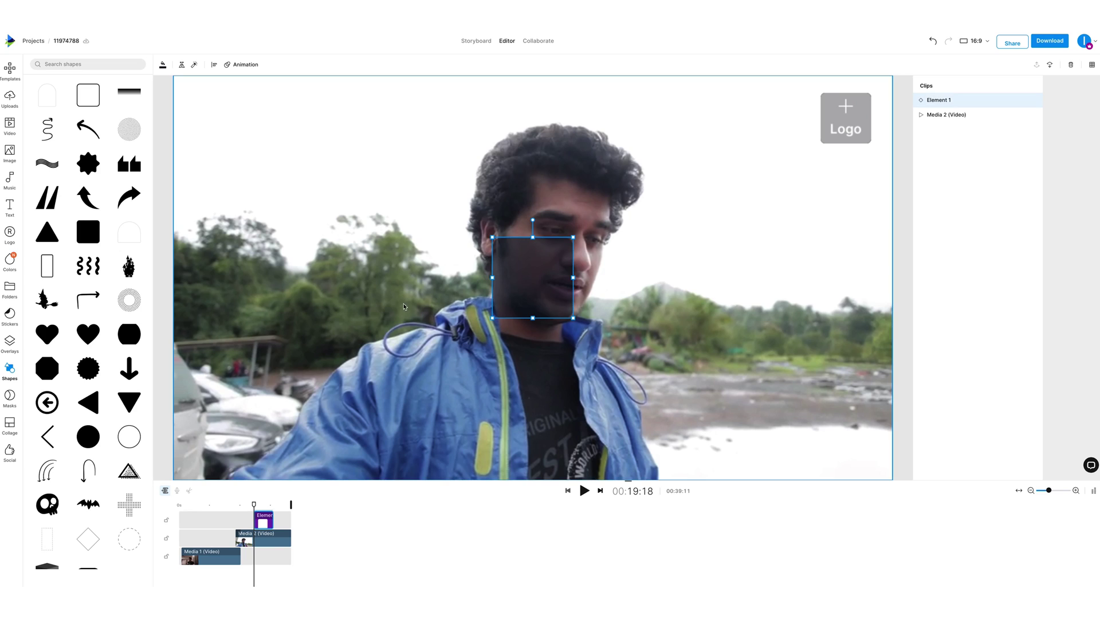
pyautogui.moveTo(574, 319); pyautogui.dragTo(907, 499)
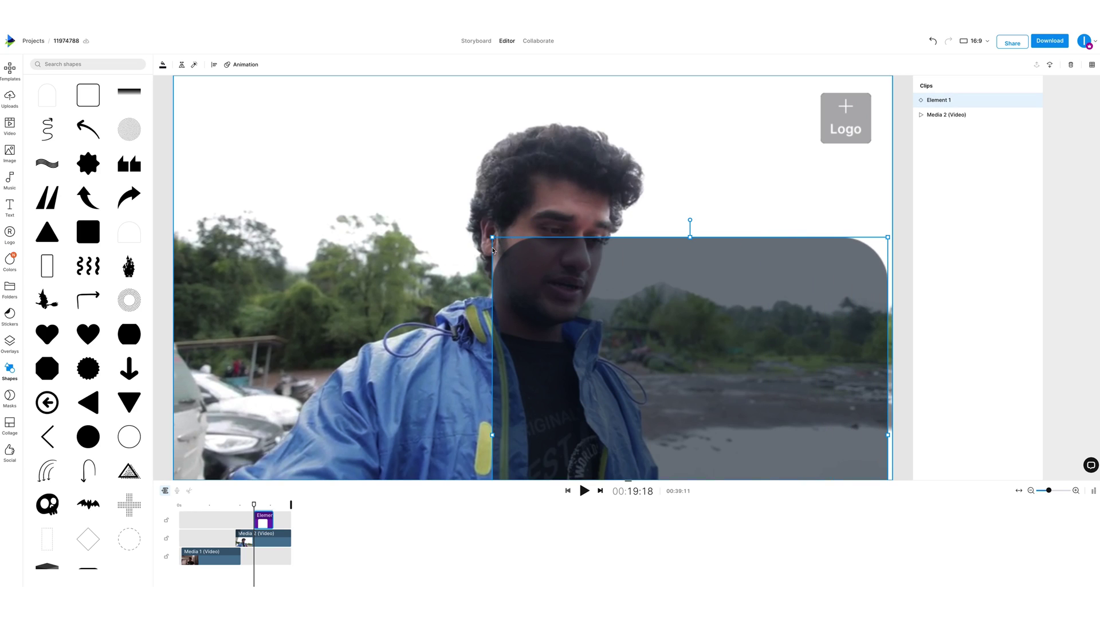
pyautogui.moveTo(495, 239); pyautogui.dragTo(171, 260)
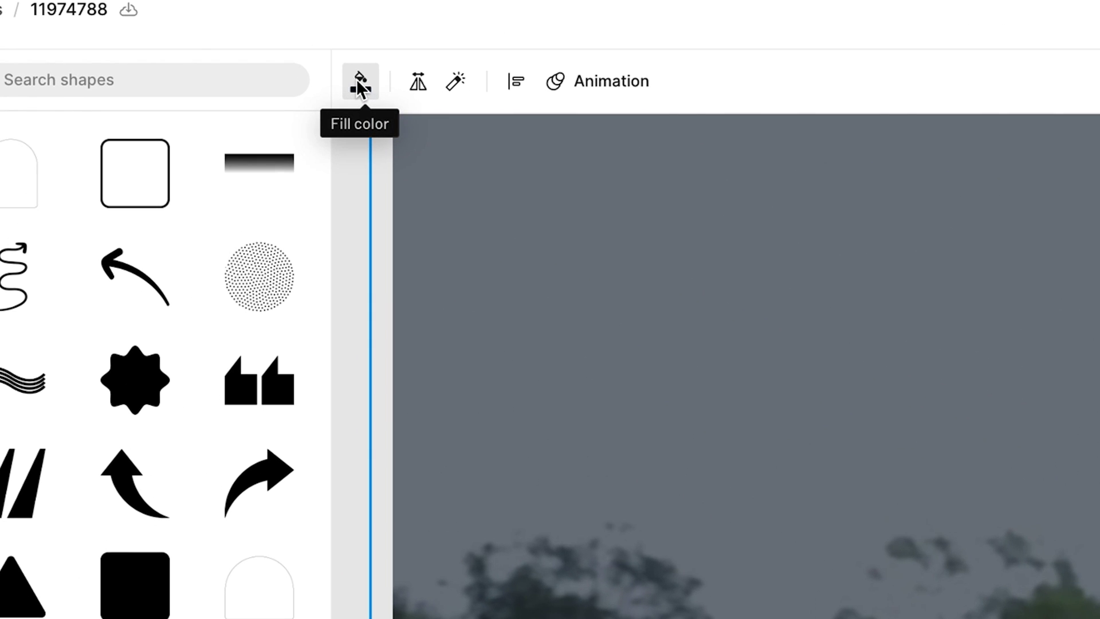
# Give the shape a pure black (#000000) fill at 100 opacity
pyautogui.click(357, 85)
pyautogui.moveTo(147, 158); pyautogui.dragTo(240, 170)
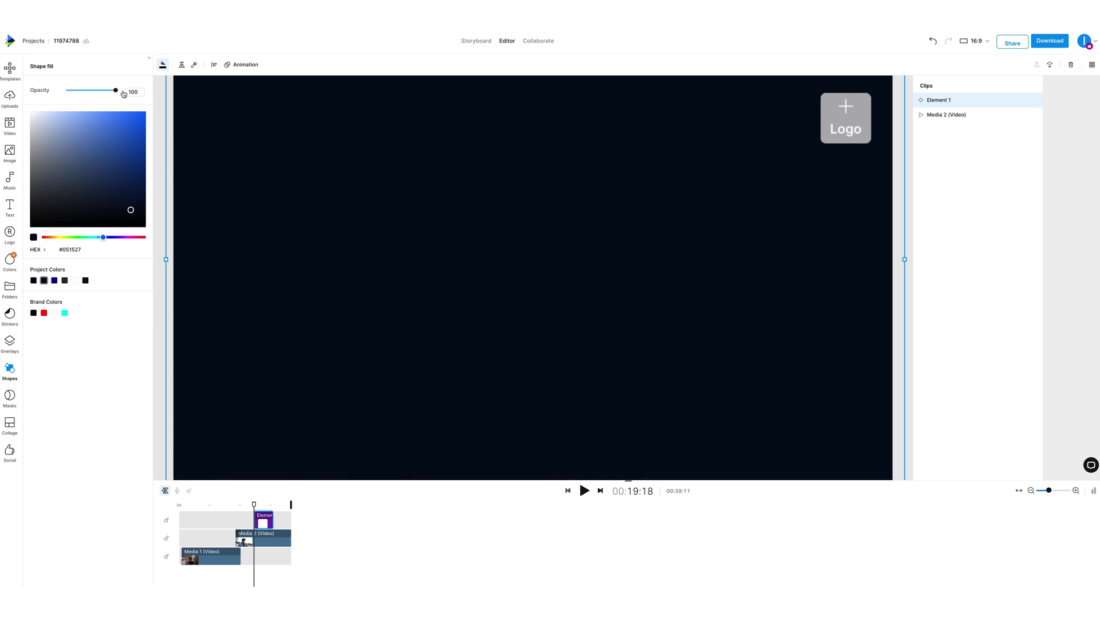
pyautogui.click(112, 193)
pyautogui.moveTo(67, 212); pyautogui.dragTo(30, 224)
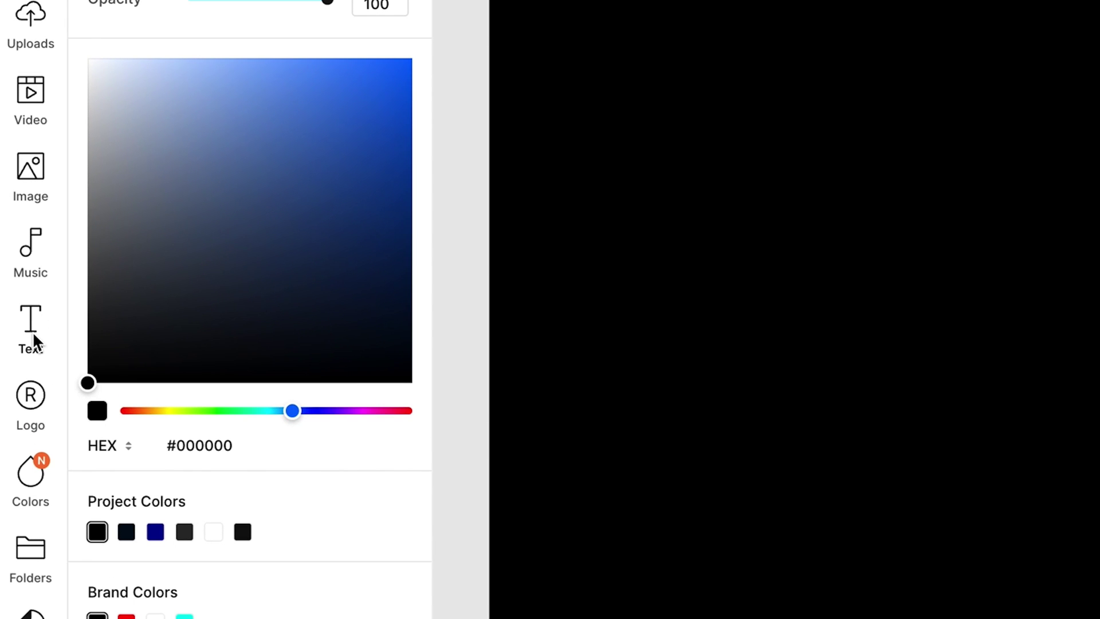
# Add a heading, replace its placeholder with HELLO, and enlarge the title box
pyautogui.click(11, 211)
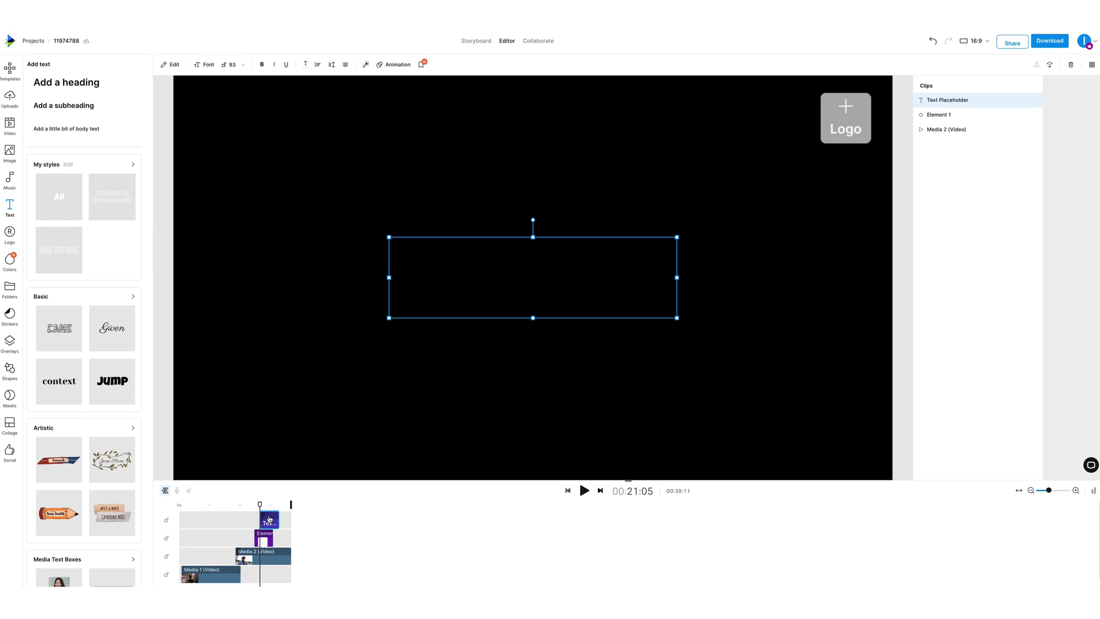
pyautogui.doubleClick(465, 289)
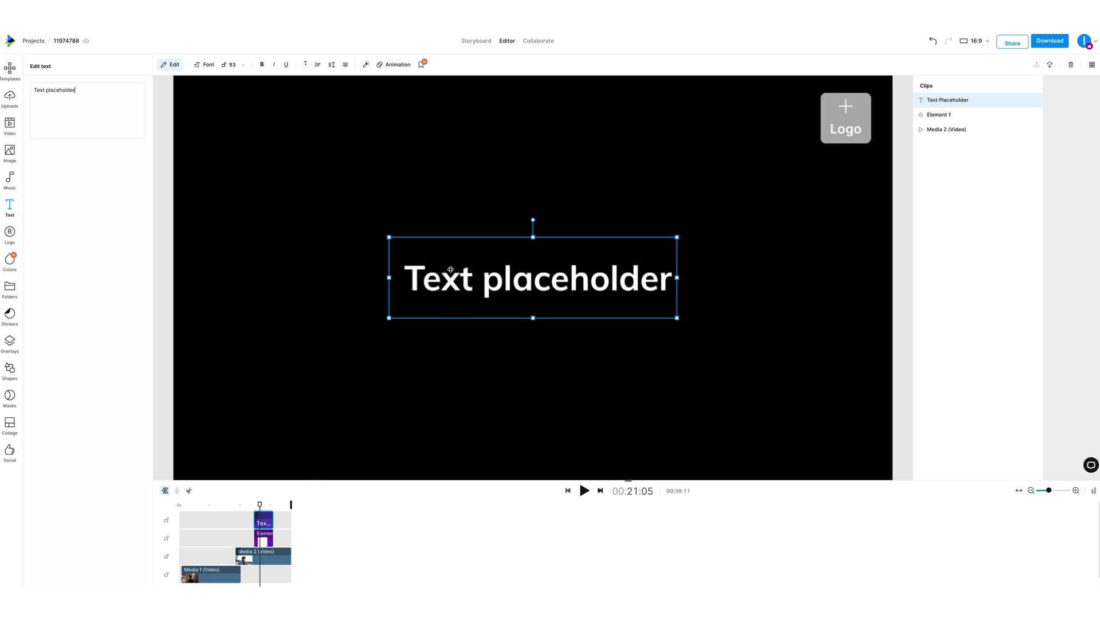
pyautogui.moveTo(80, 92); pyautogui.dragTo(45, 83)
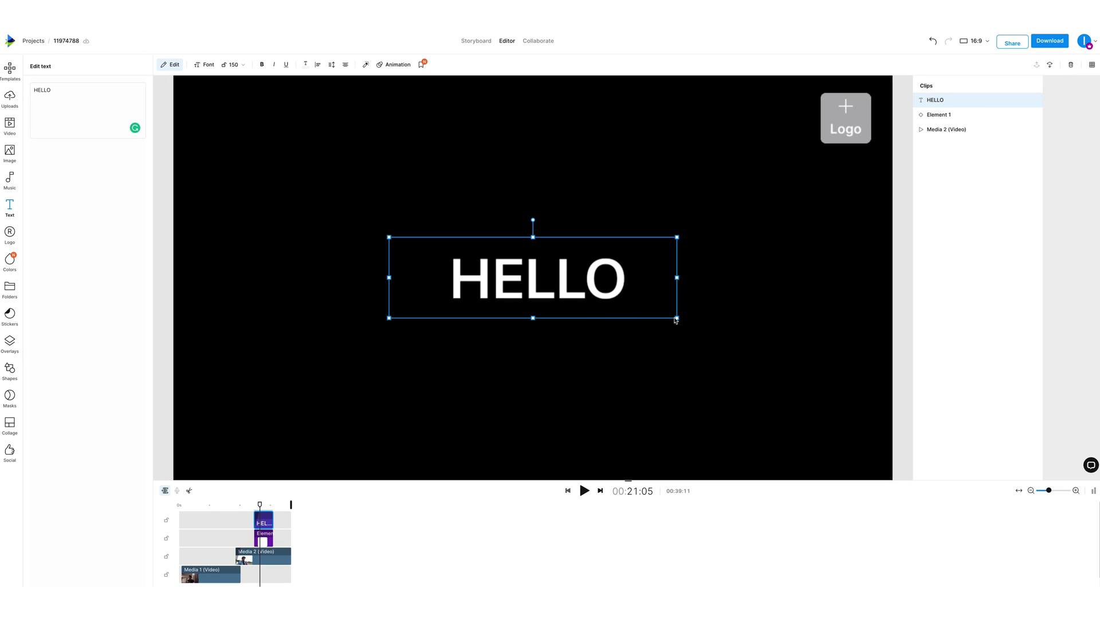
pyautogui.moveTo(677, 318); pyautogui.dragTo(701, 324)
pyautogui.click(214, 67)
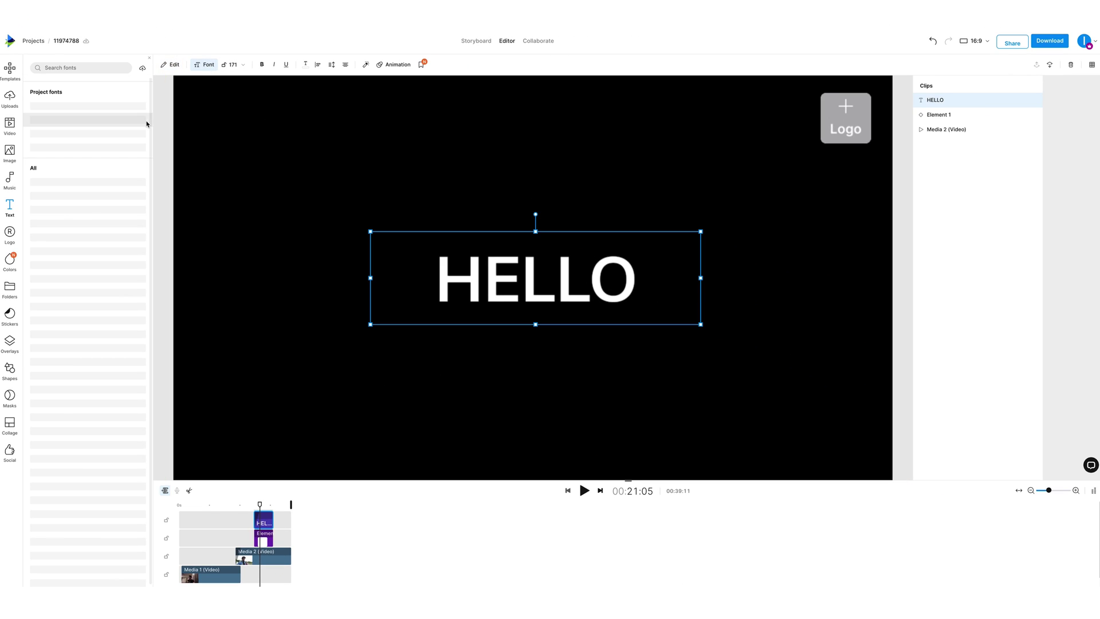
pyautogui.scroll(-6, 101, 241)
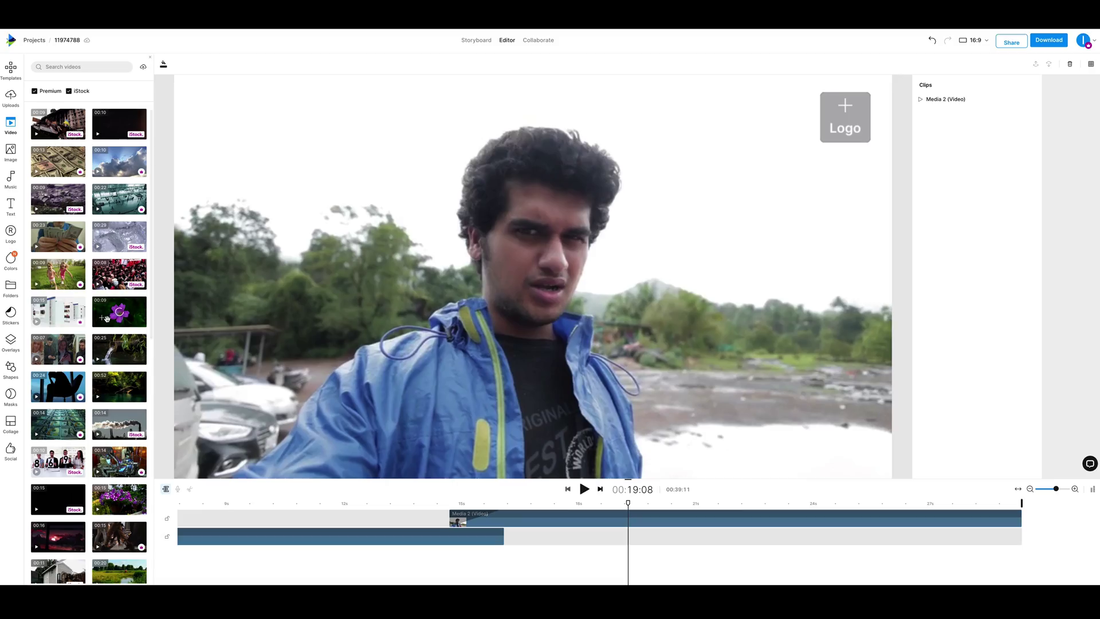
# Add the purple flower stock clip, stretch it to fill the frame, and shorten it
pyautogui.click(104, 322)
pyautogui.click(754, 433)
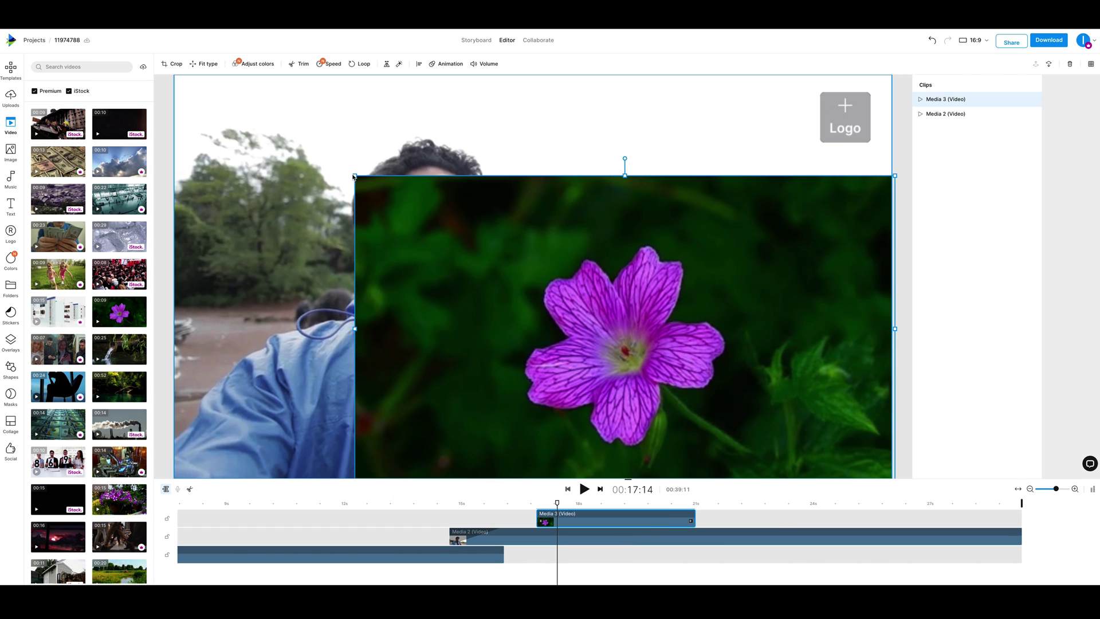
pyautogui.moveTo(353, 177); pyautogui.dragTo(172, 75)
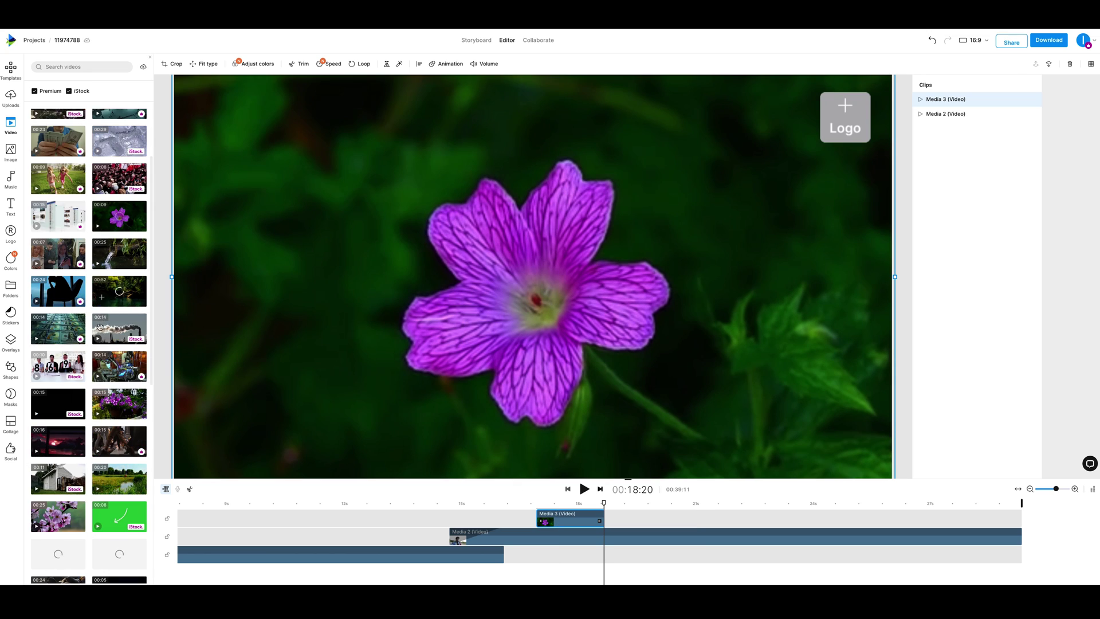
pyautogui.scroll(-10, 100, 327)
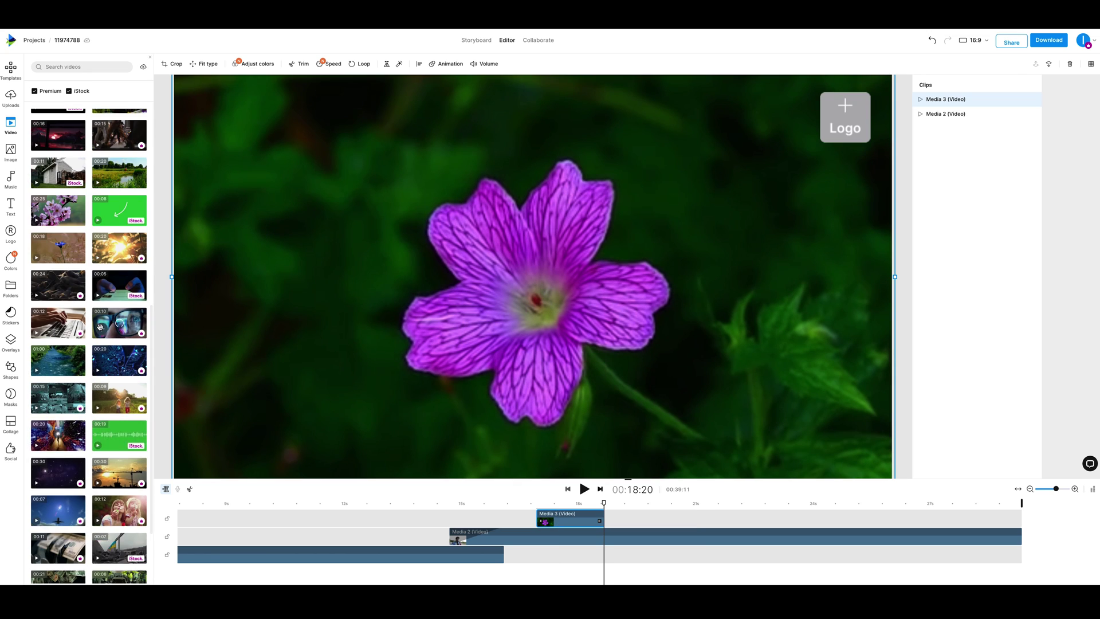
pyautogui.scroll(-2, 99, 327)
pyautogui.scroll(-5, 102, 333)
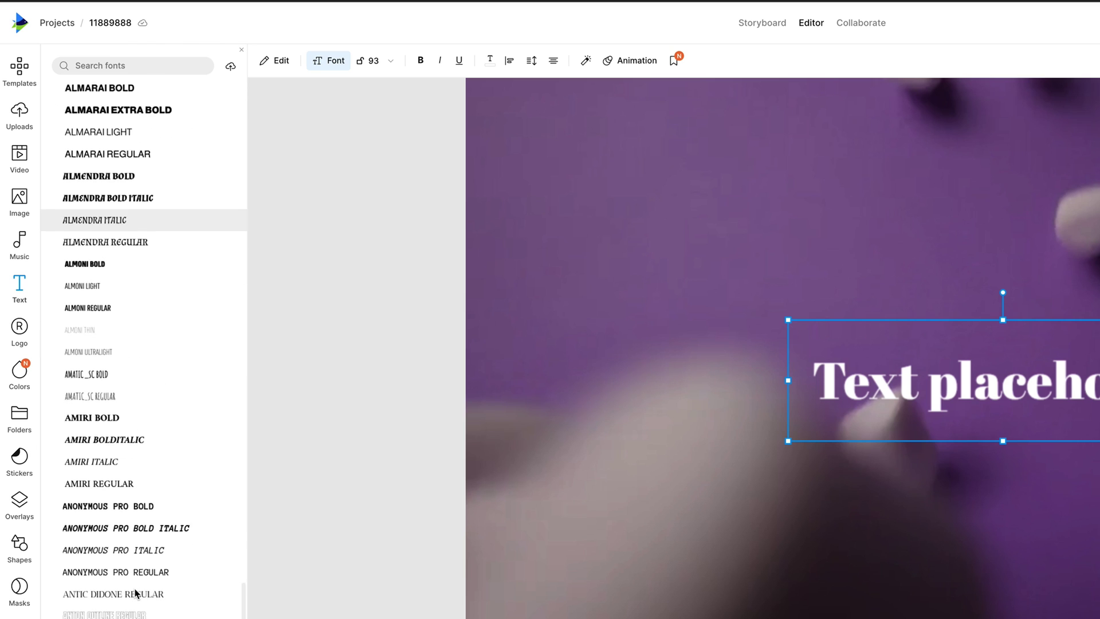
# Set the text's In animation to Wipe, From down
pyautogui.moveTo(179, 275)
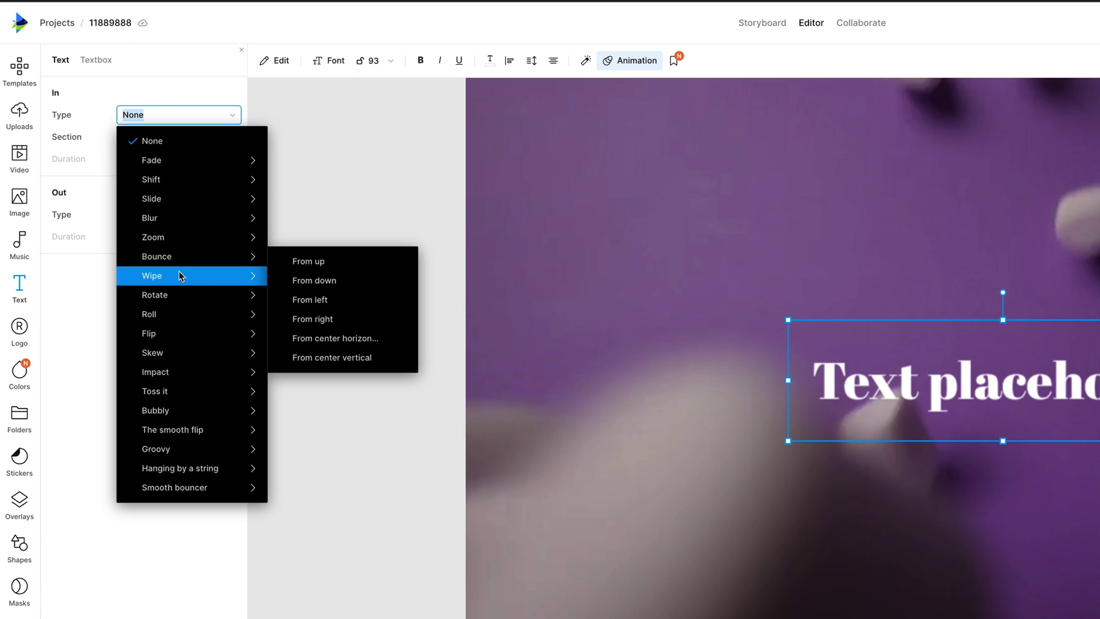
pyautogui.click(310, 282)
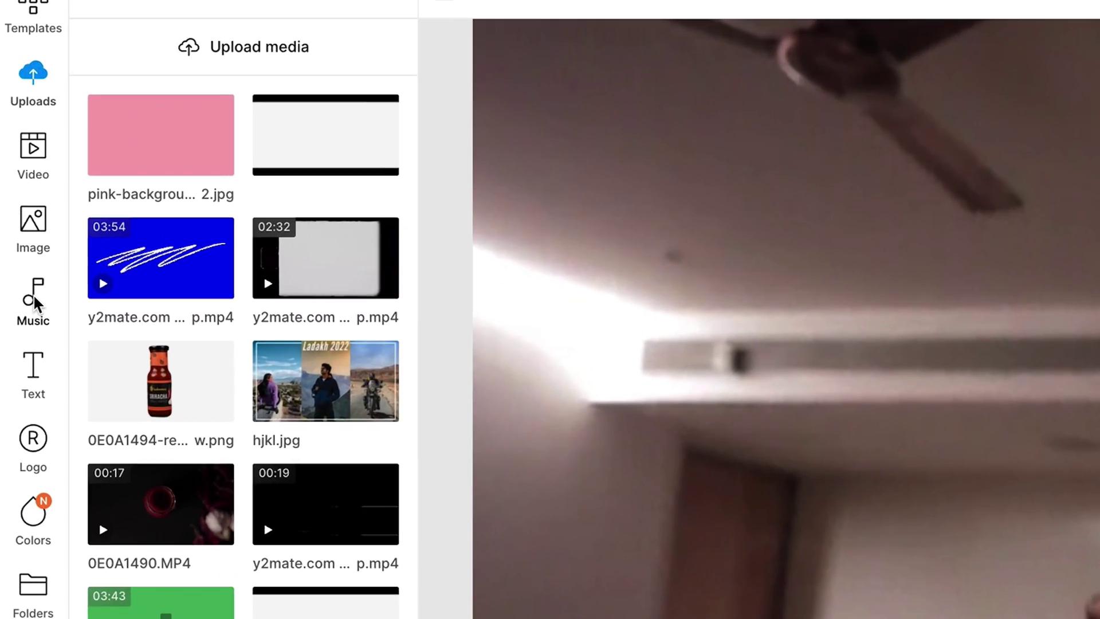
# Add Lazy River from Chill Out as background music at -40.8 dB volume
pyautogui.click(10, 185)
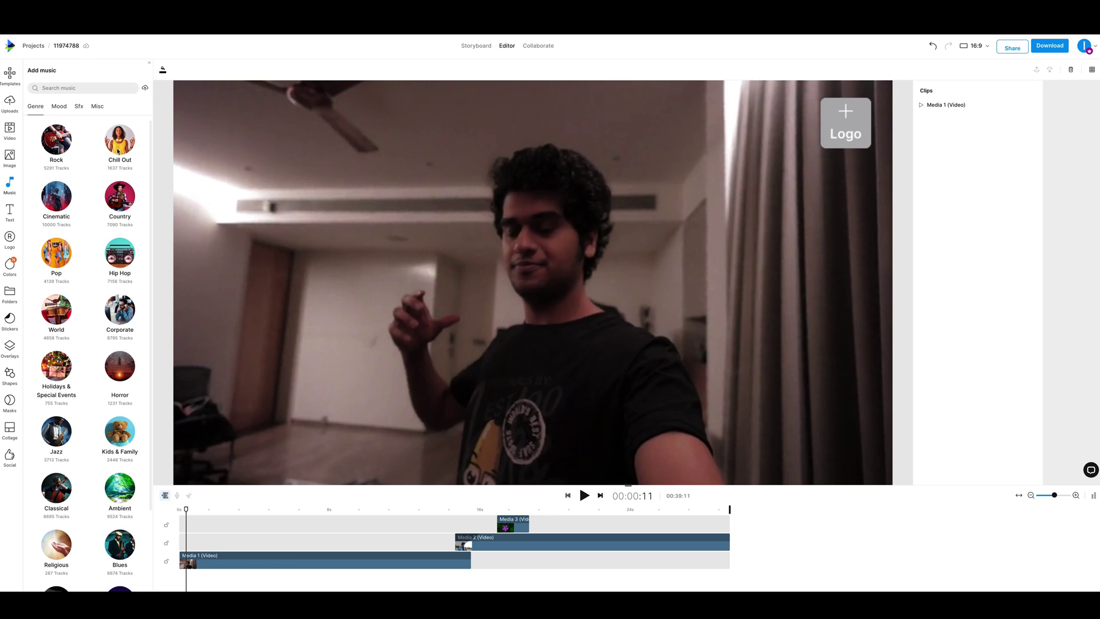
pyautogui.click(118, 150)
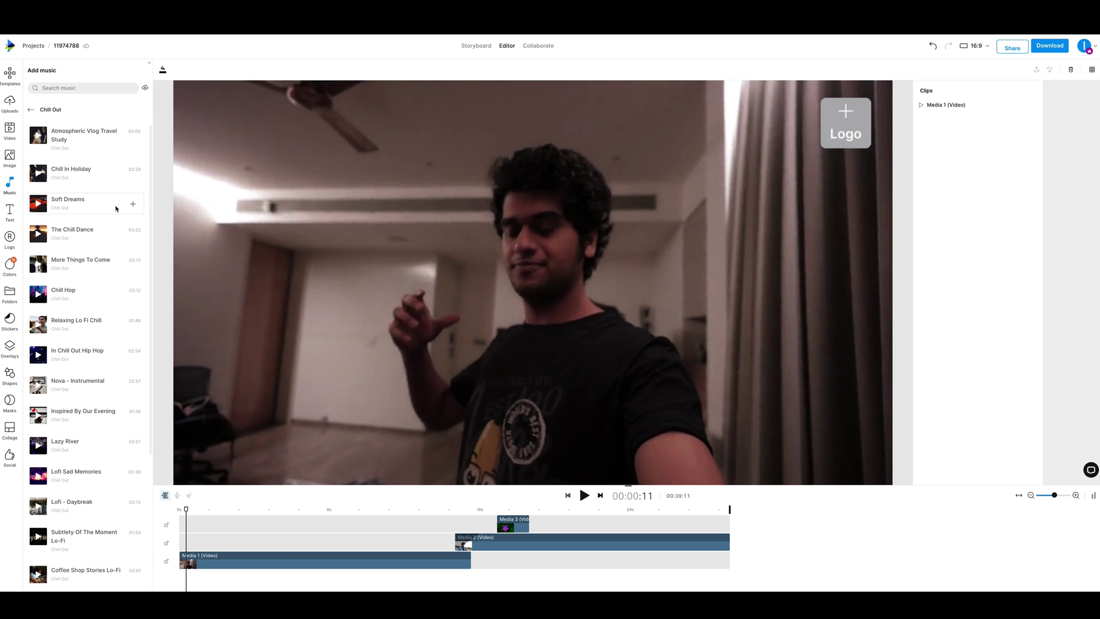
pyautogui.scroll(-1, 106, 215)
pyautogui.scroll(-3, 41, 207)
pyautogui.click(38, 229)
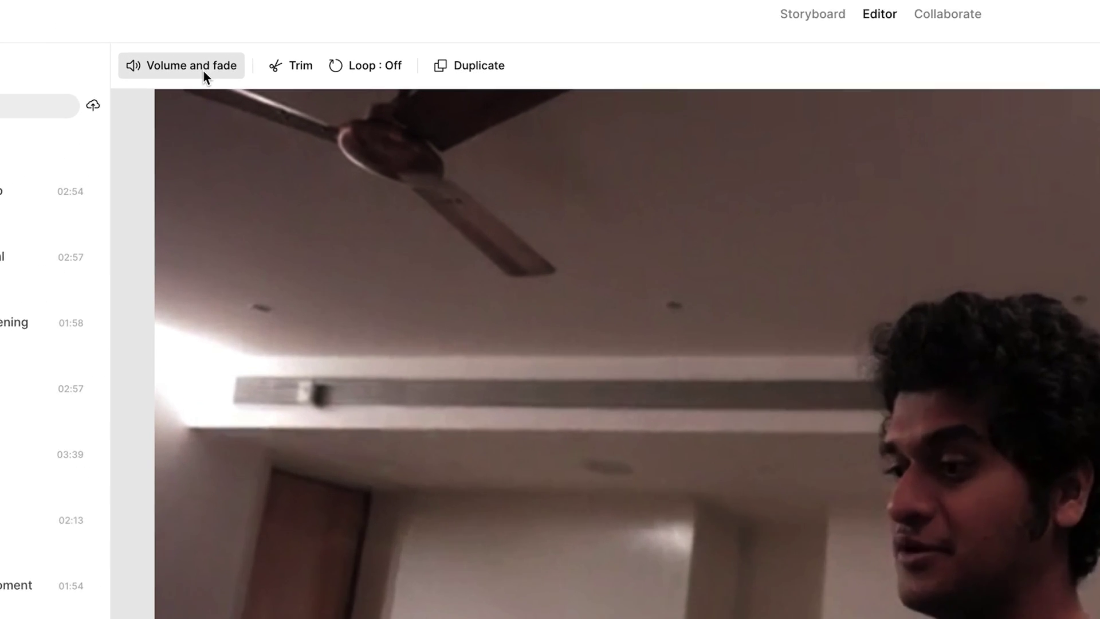
pyautogui.click(185, 69)
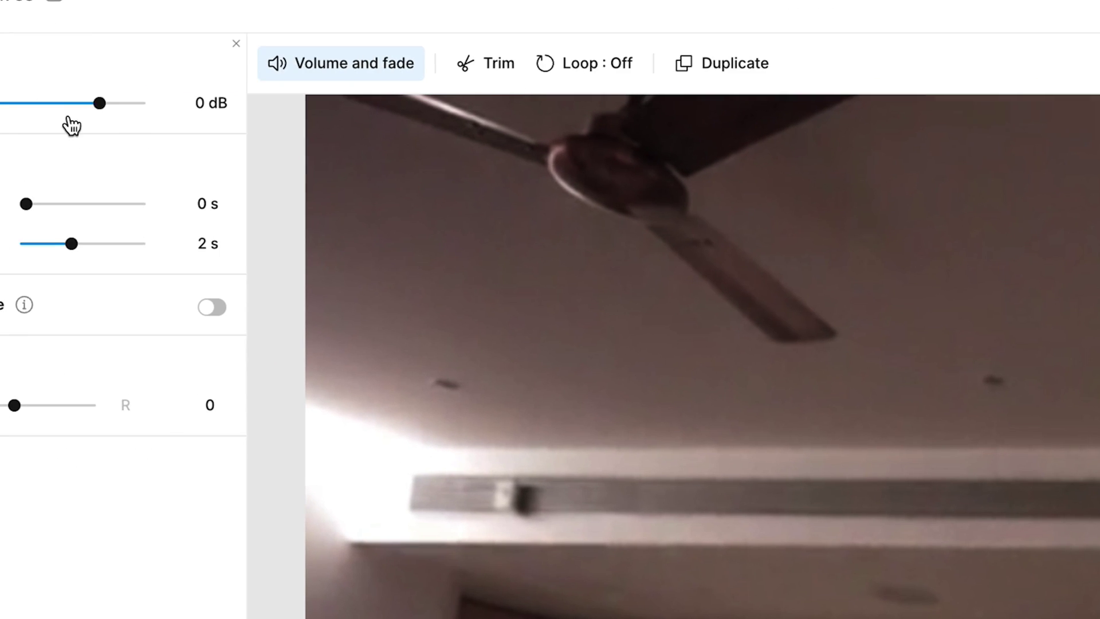
pyautogui.click(70, 104)
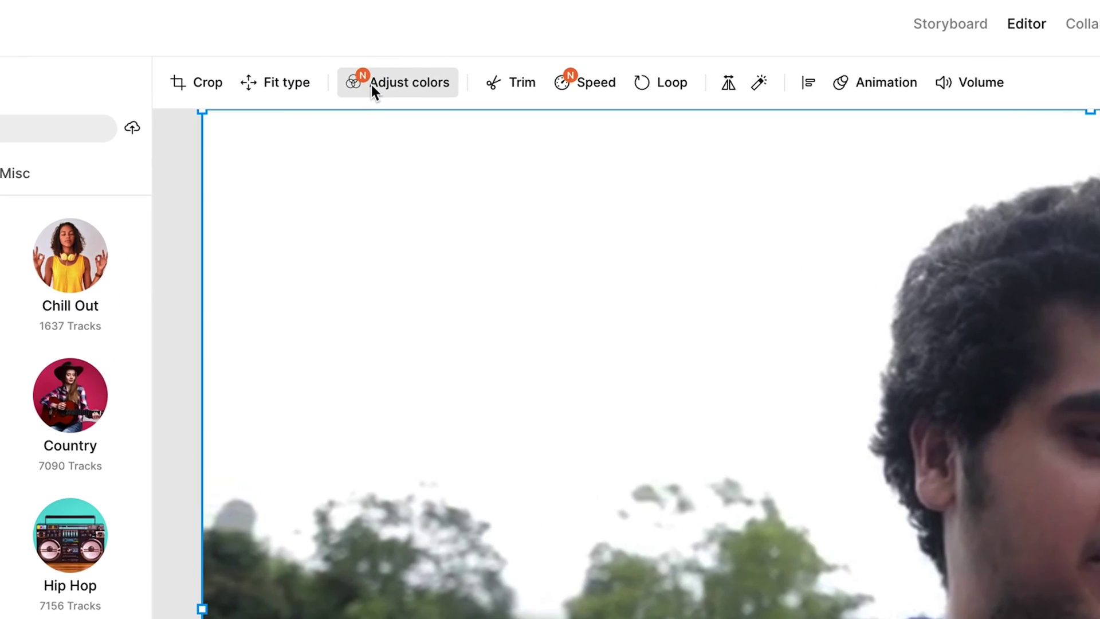
# Give the outdoor clip the Deep Thinker filter with intensity lowered to 5
pyautogui.click(240, 93)
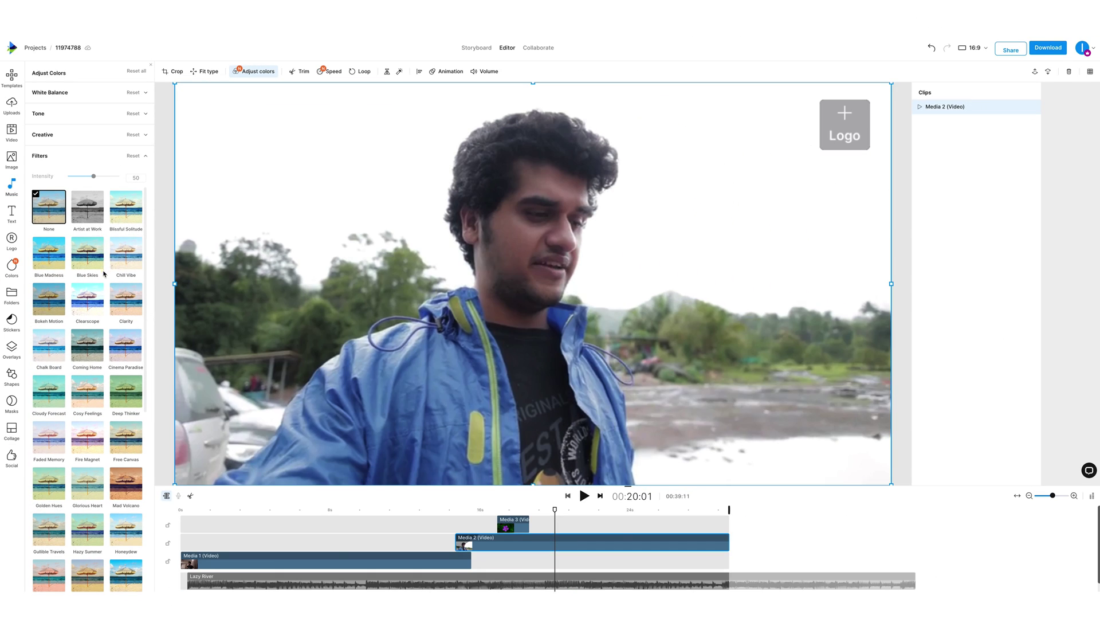
pyautogui.scroll(-2, 112, 401)
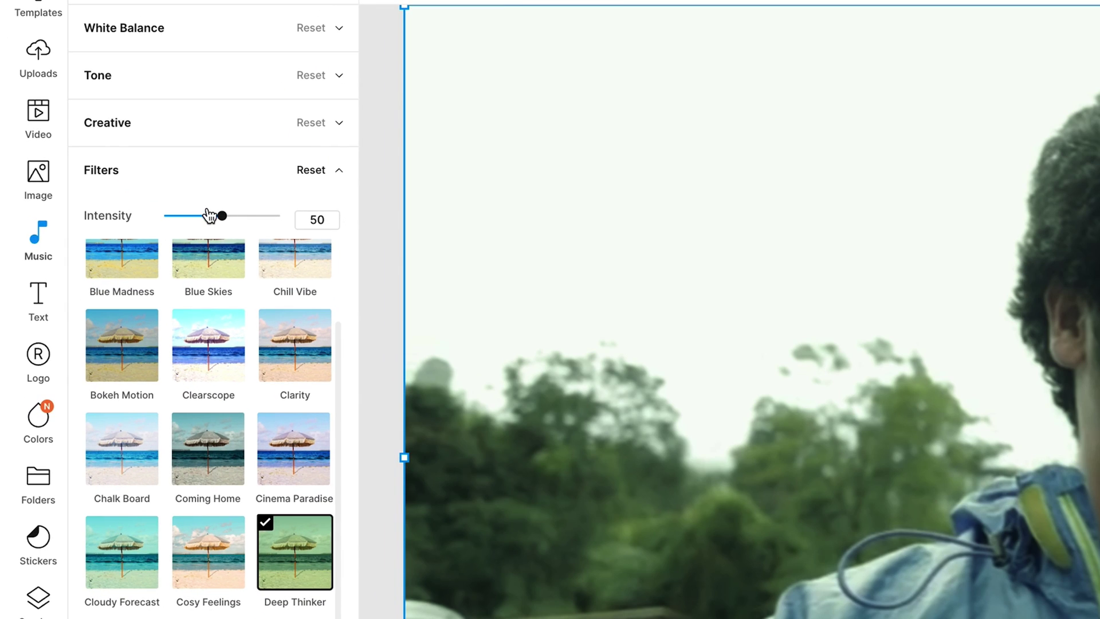
pyautogui.moveTo(197, 217); pyautogui.dragTo(171, 216)
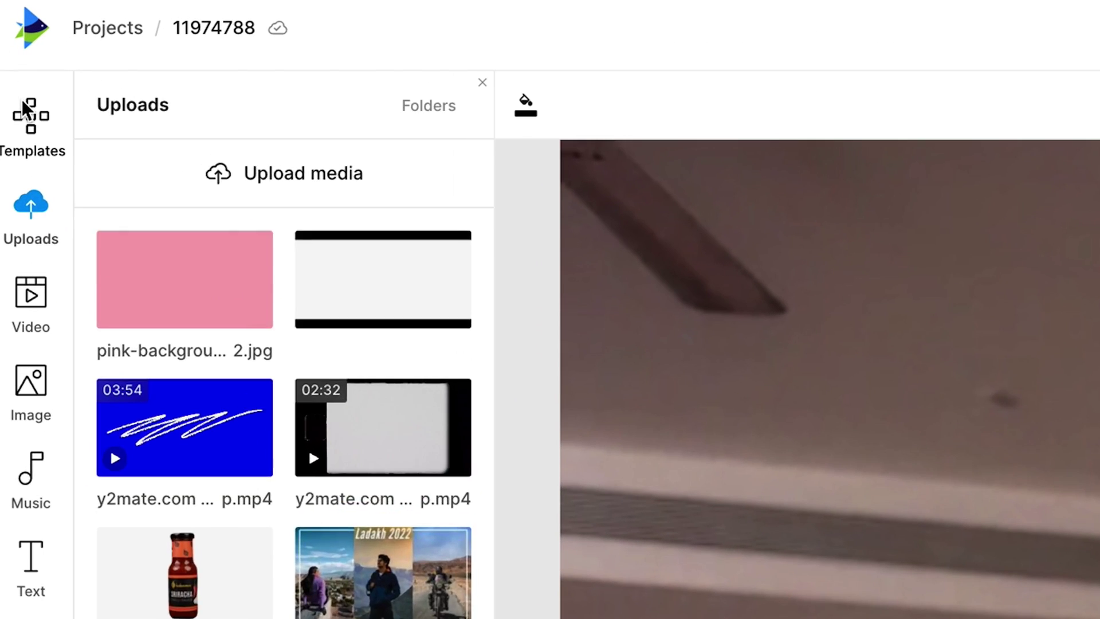
# Search templates for 'outro' and open the Youtube end frame template
pyautogui.click(12, 73)
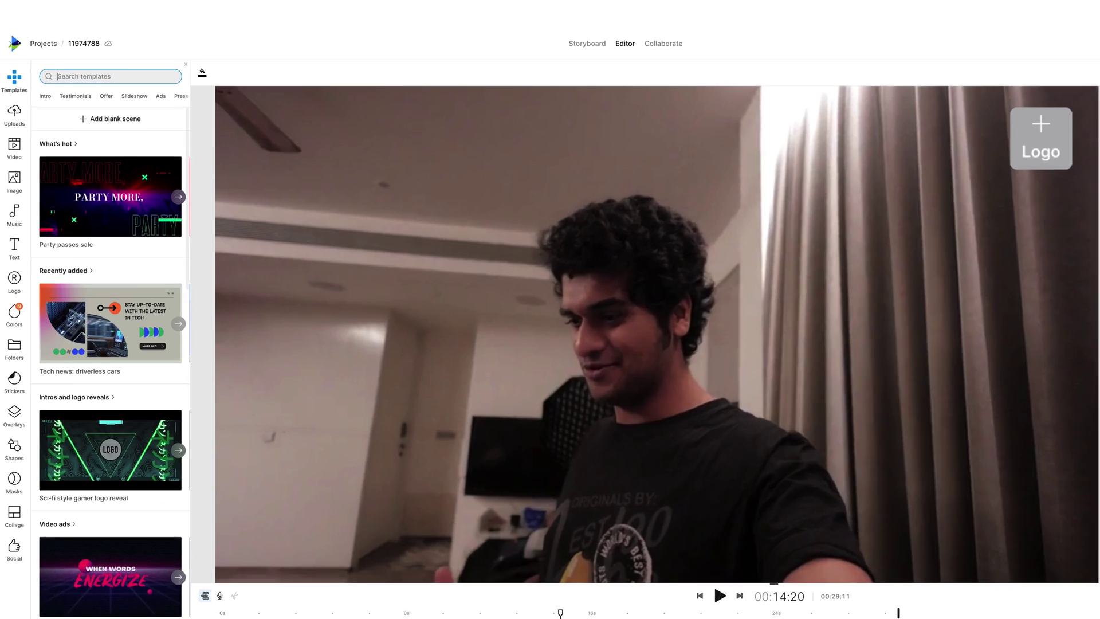
pyautogui.write('outro')
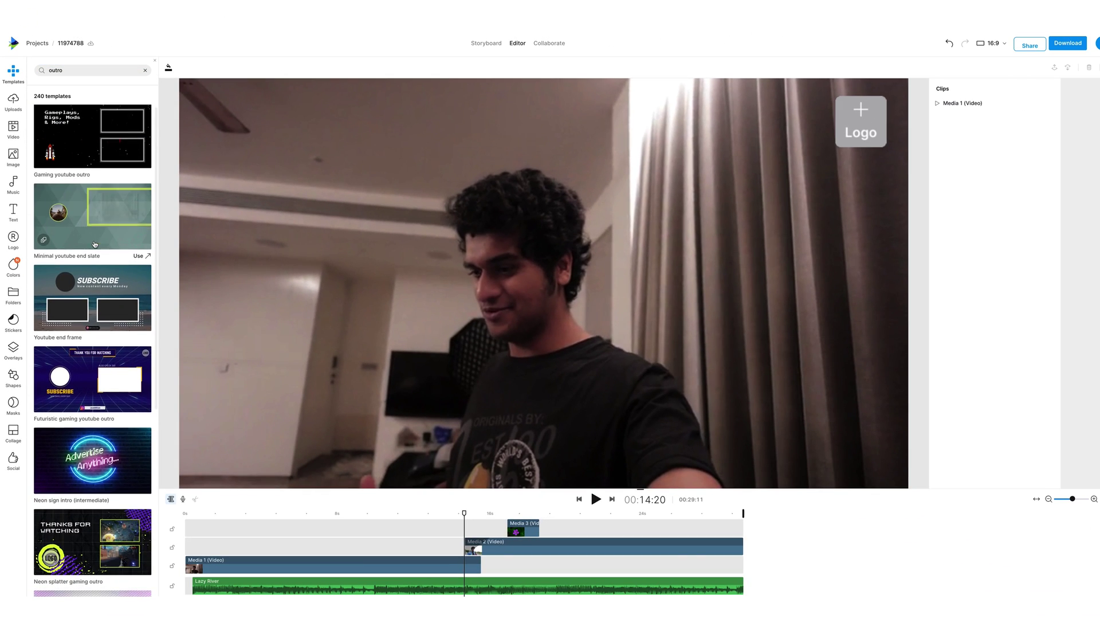
pyautogui.scroll(-2, 95, 243)
pyautogui.scroll(-6, 93, 239)
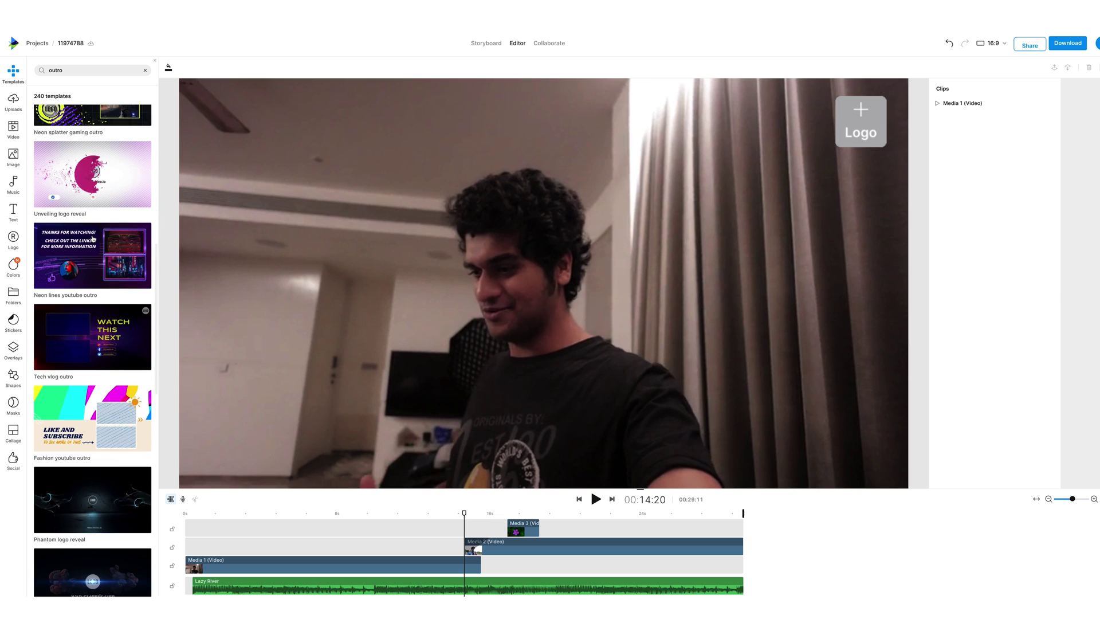
pyautogui.scroll(2, 93, 239)
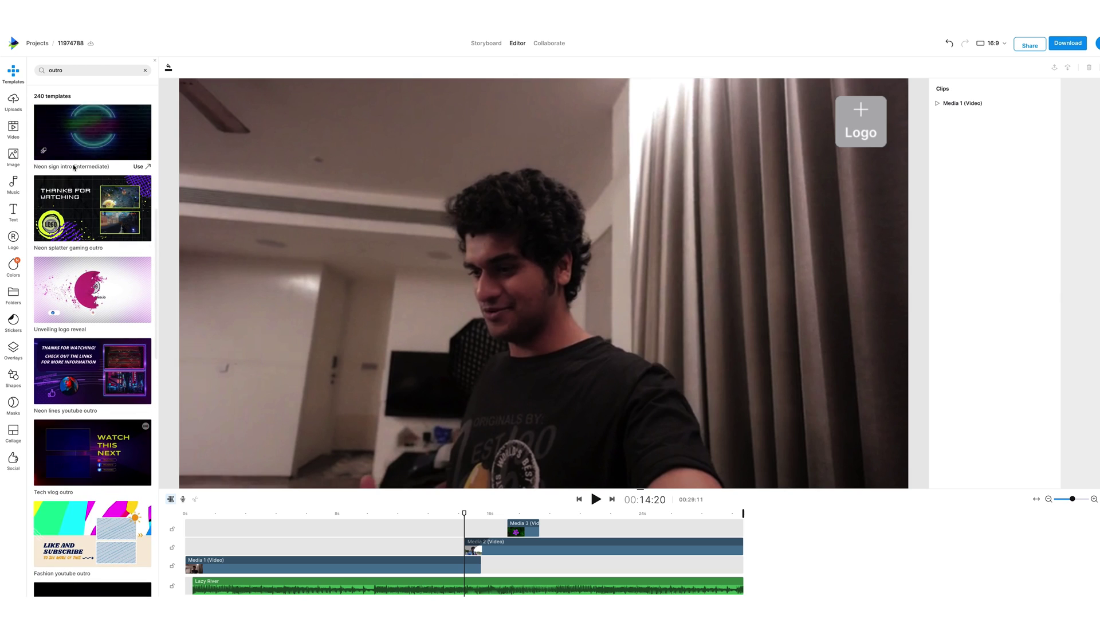
pyautogui.scroll(-1, 81, 201)
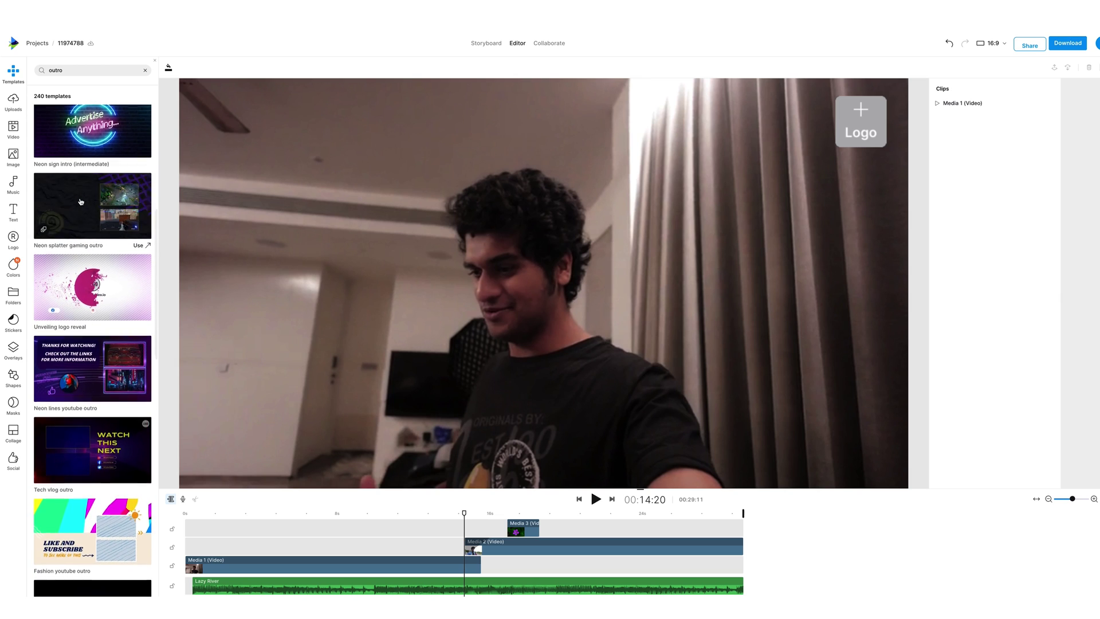
pyautogui.scroll(4, 61, 201)
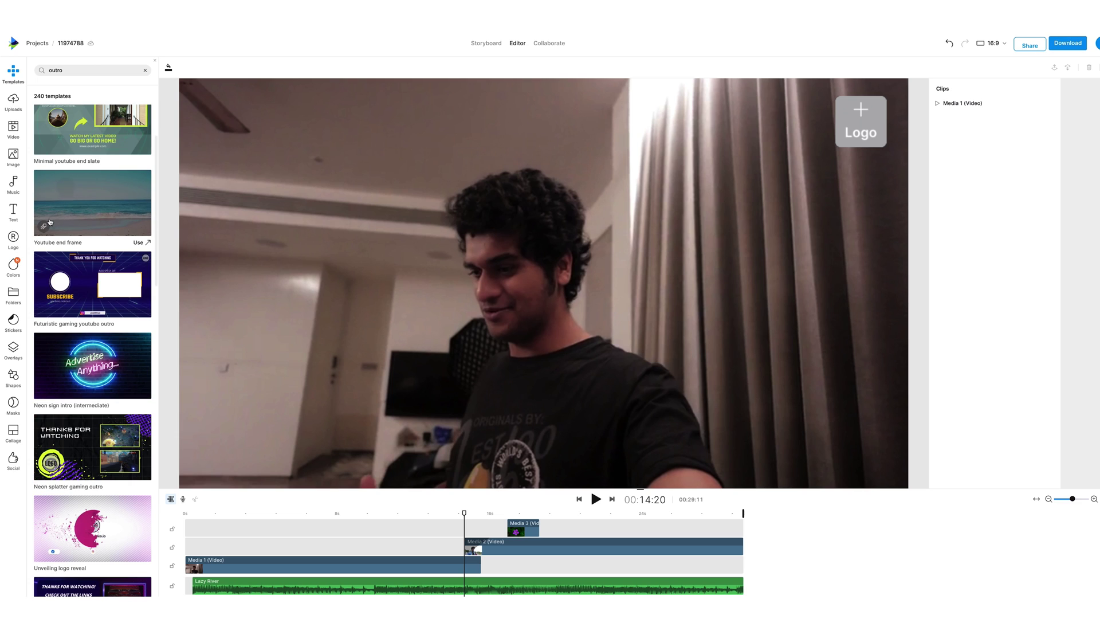
pyautogui.click(56, 217)
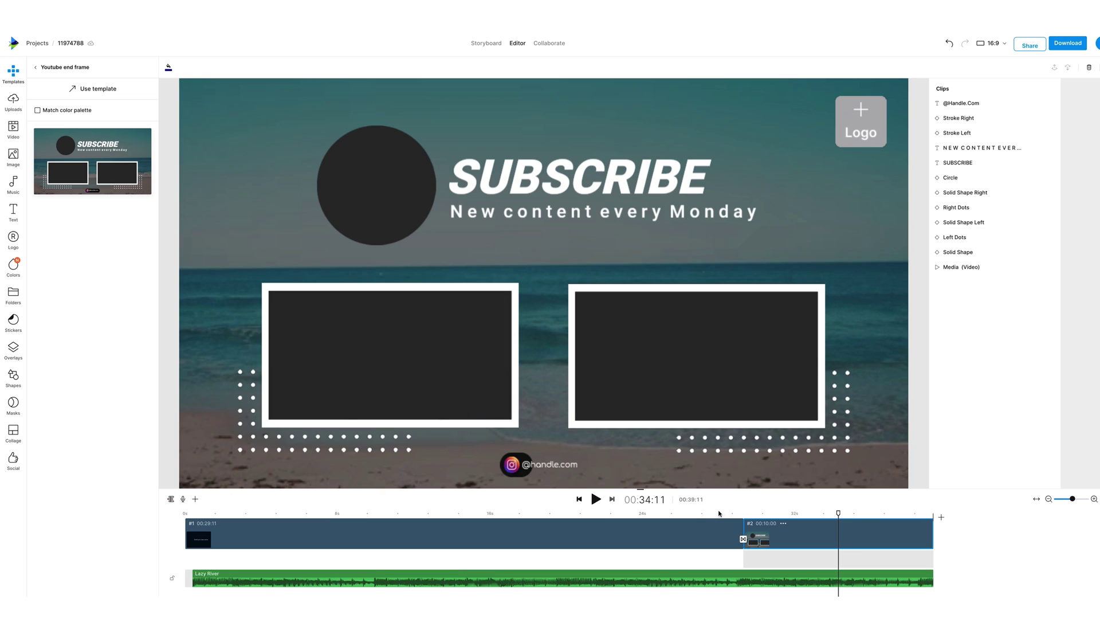
# Play the video from about 27 seconds, briefly viewing the individual media tracks
pyautogui.click(707, 512)
pyautogui.press('space')
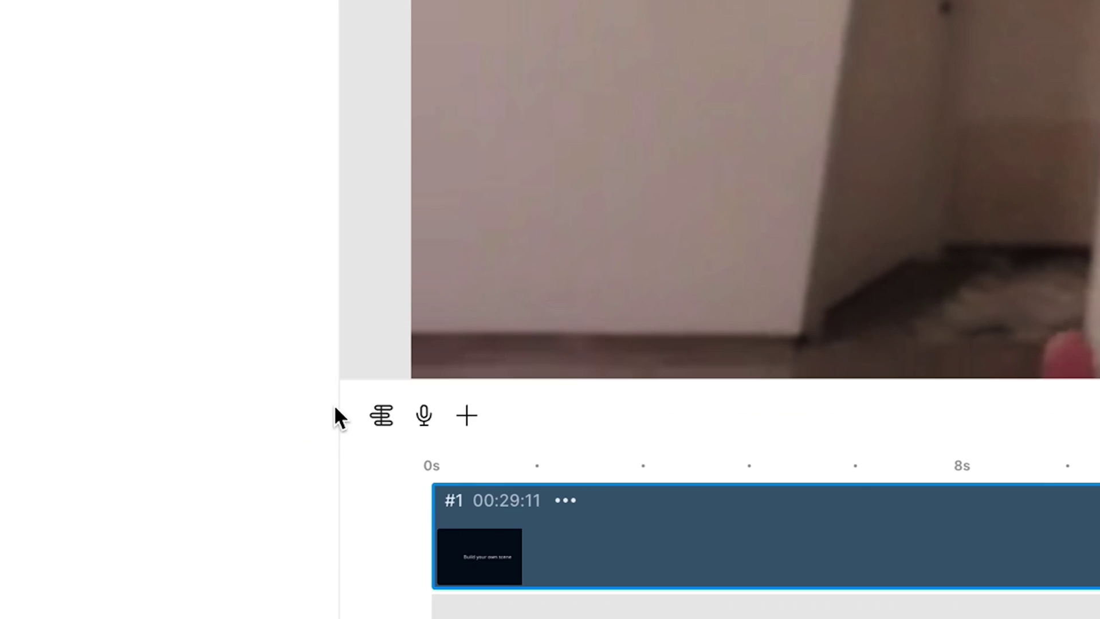
pyautogui.click(380, 416)
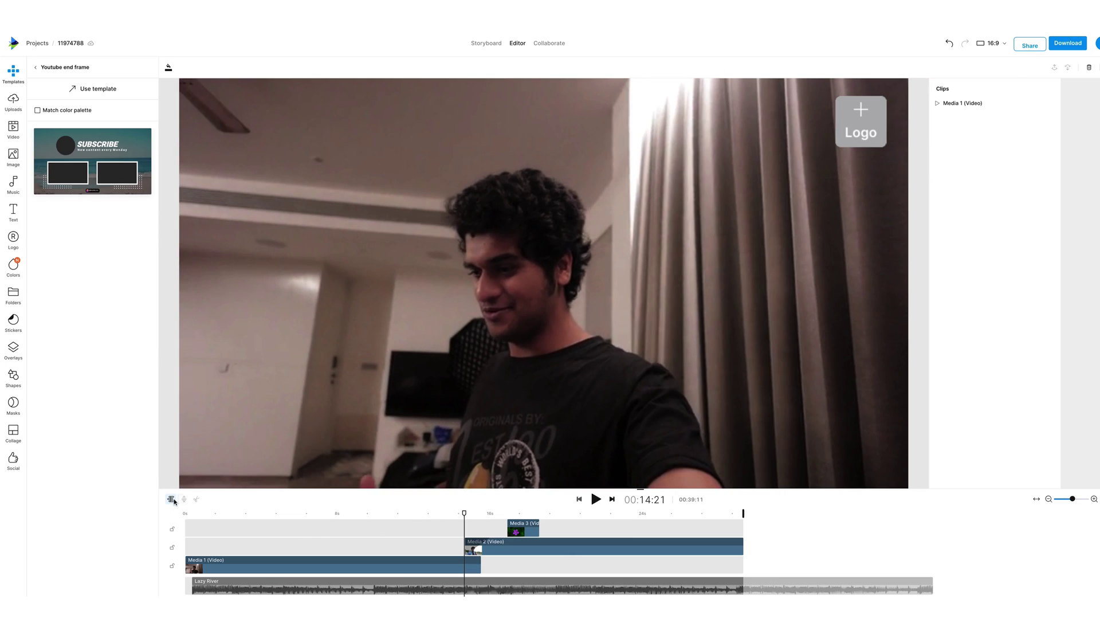
pyautogui.click(171, 499)
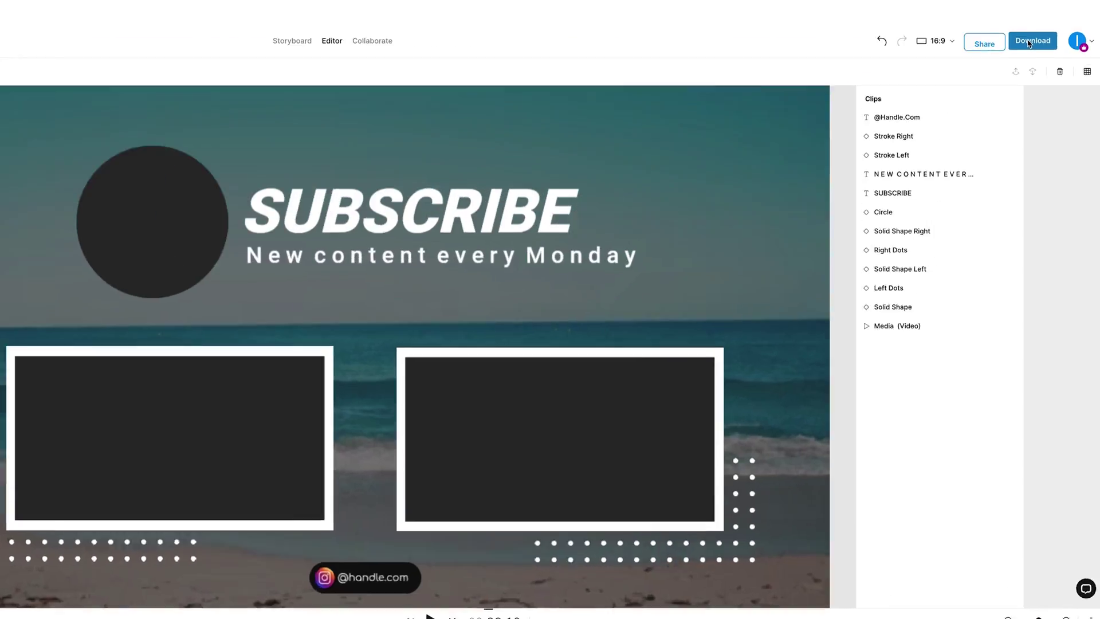
# Open the Download export panel set to 1080p resolution
pyautogui.click(1029, 41)
pyautogui.click(967, 32)
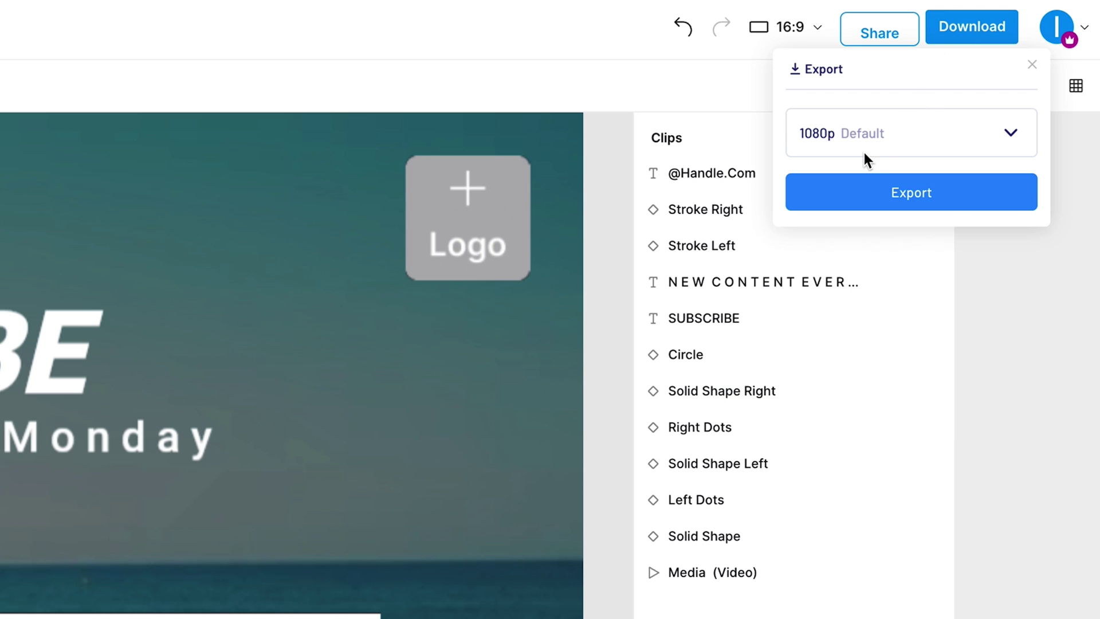